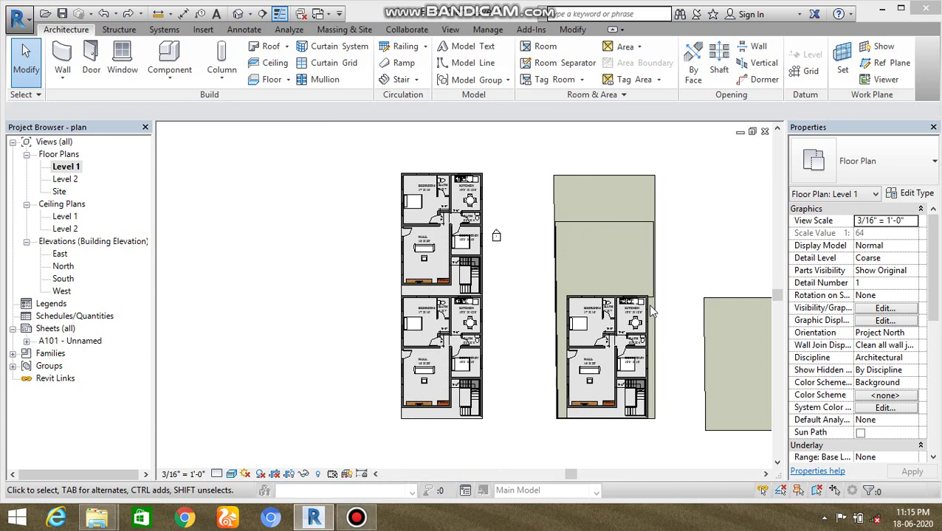
Pan around the Level 1 plan, selecting and then deselecting the right-hand floor.
middle_click_drag(657, 282, 648, 283)
middle_click_drag(645, 334, 601, 285)
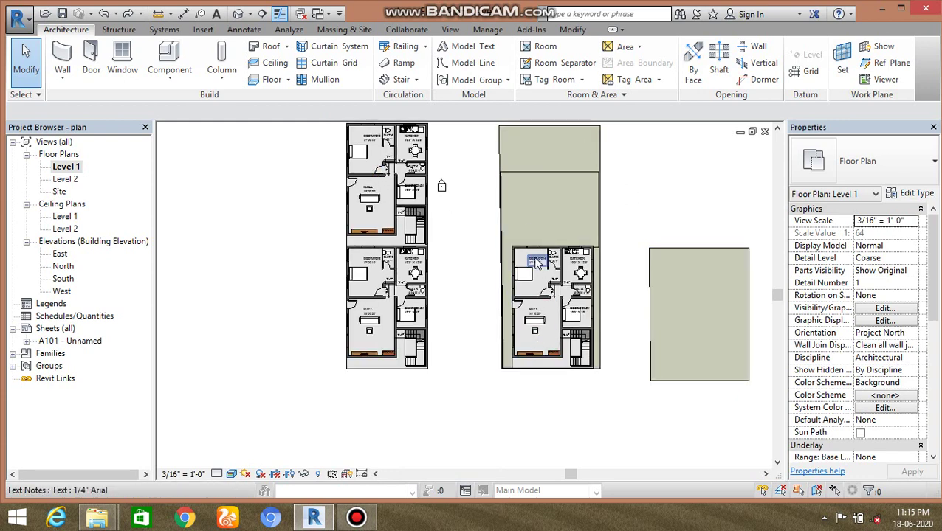
left_click(667, 251)
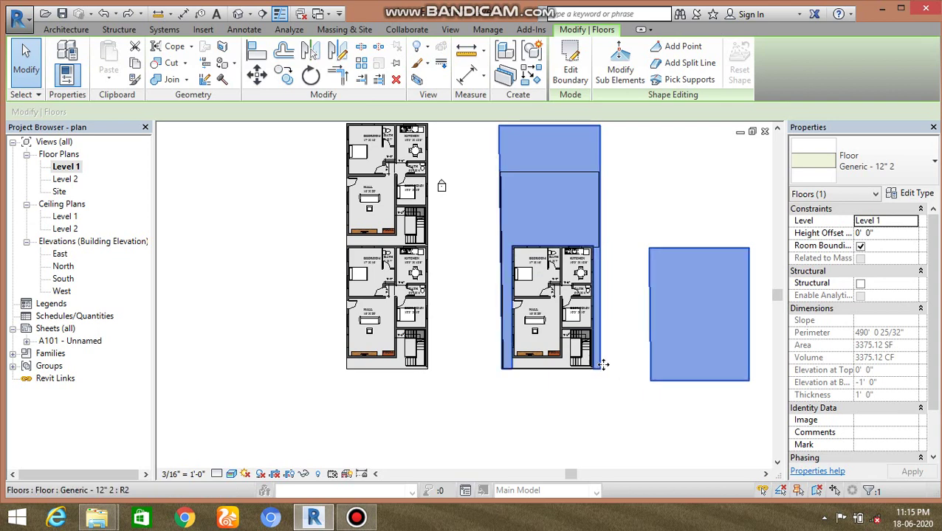
key("Escape")
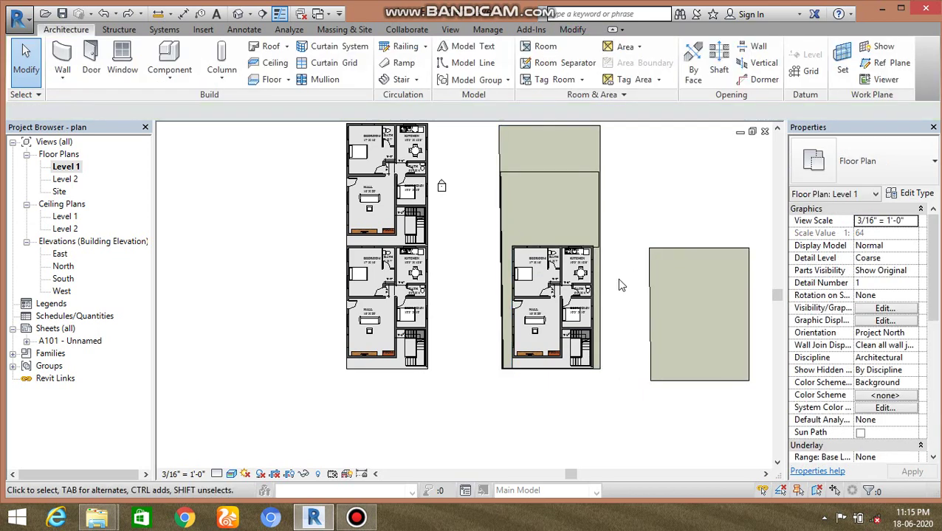
scroll(614, 295, "up", 1)
middle_click_drag(614, 295, 492, 290)
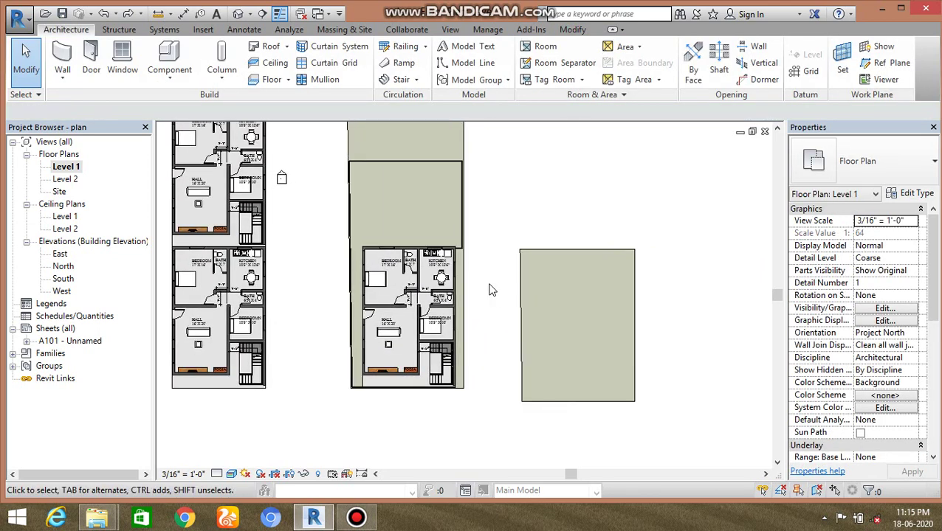
Create a Rentable area plan for Level 1, declining automatic boundary lines.
left_click(628, 46)
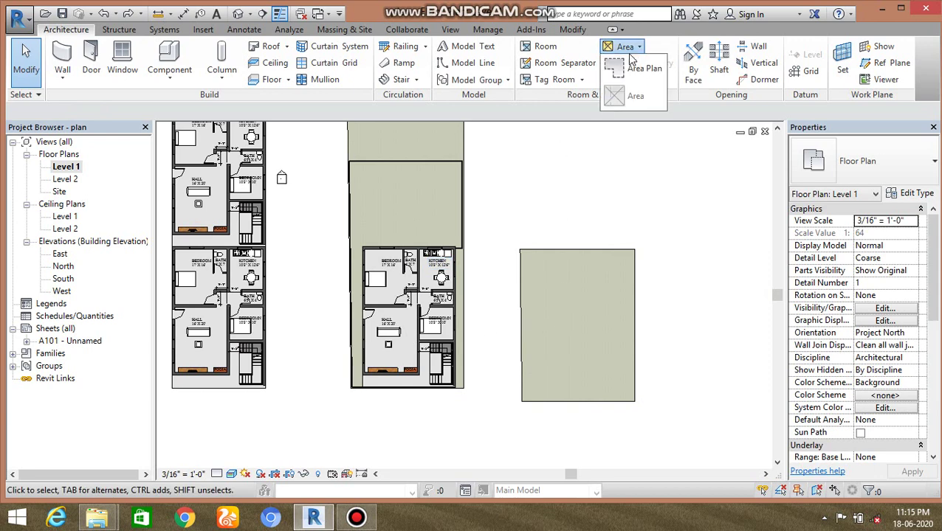
left_click(624, 65)
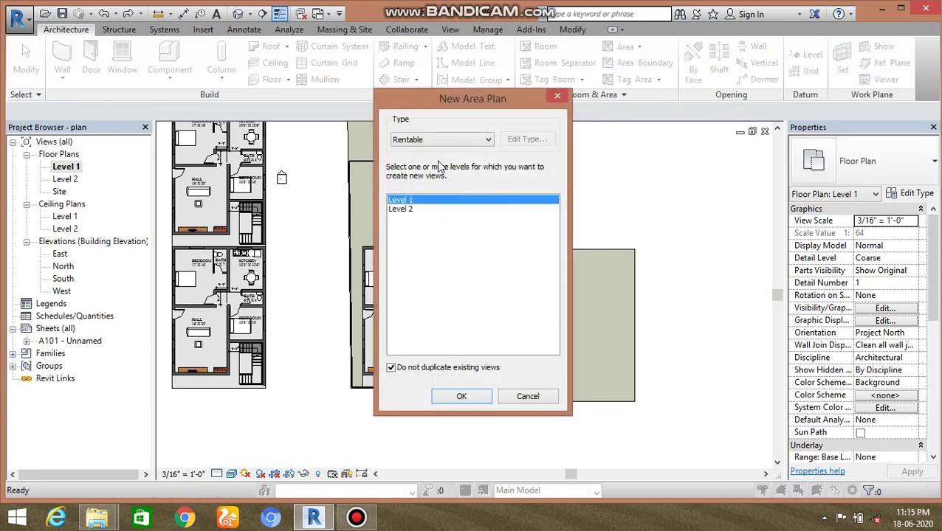
left_click(461, 393)
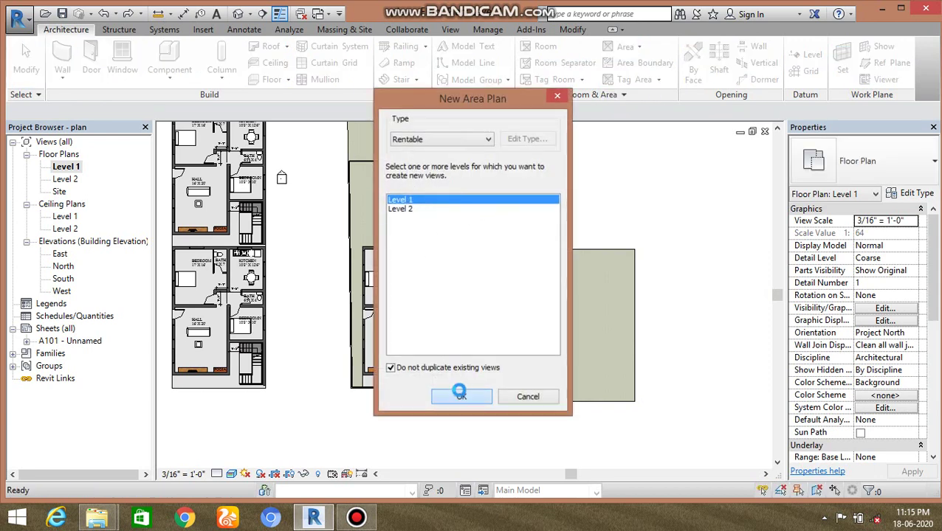
left_click(504, 268)
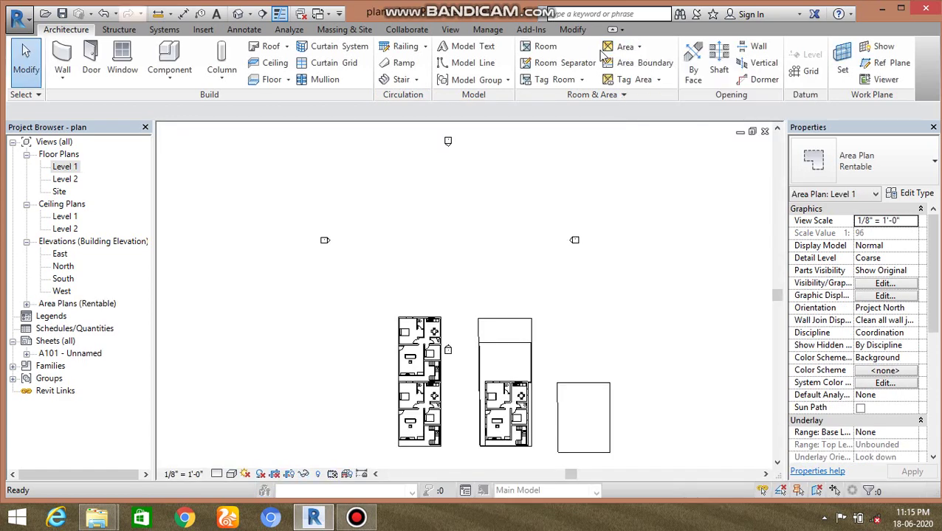
Start an area boundary sketch using the straight Line draw tool.
left_click(639, 69)
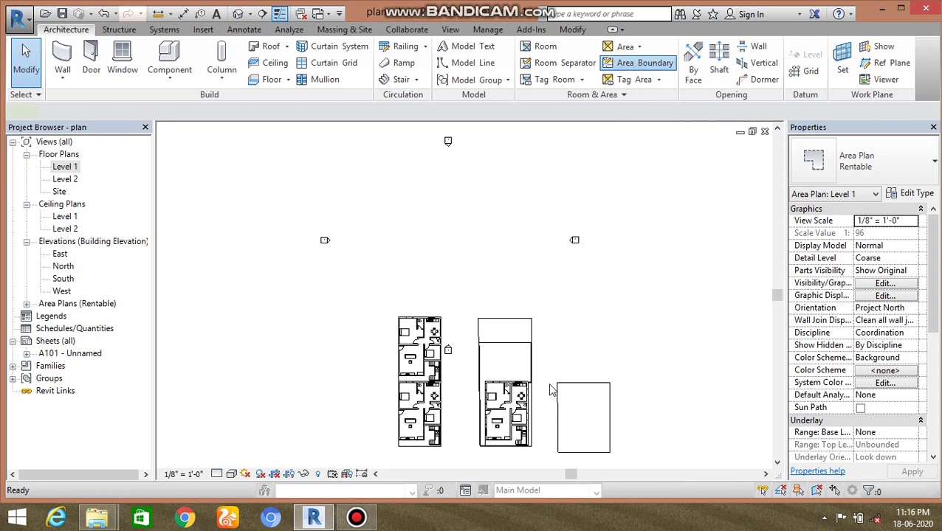
middle_click_drag(565, 320, 581, 124)
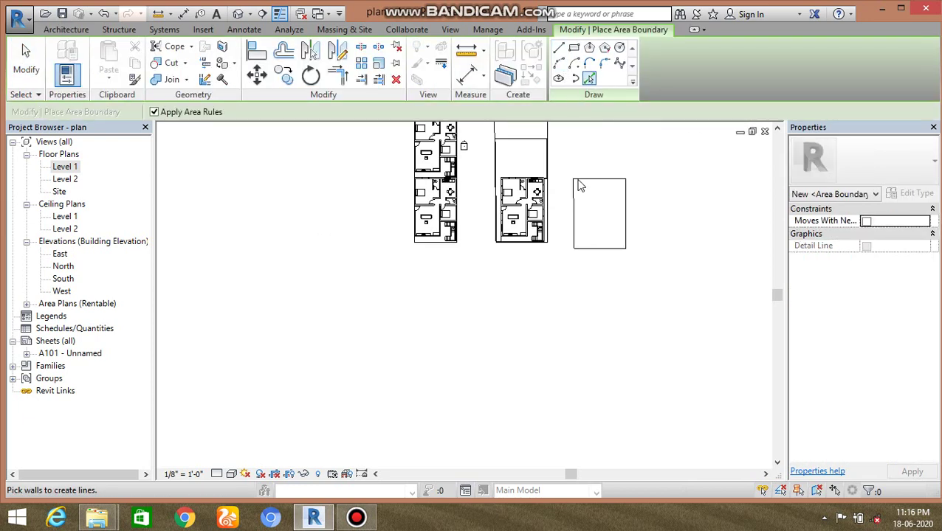
left_click(559, 63)
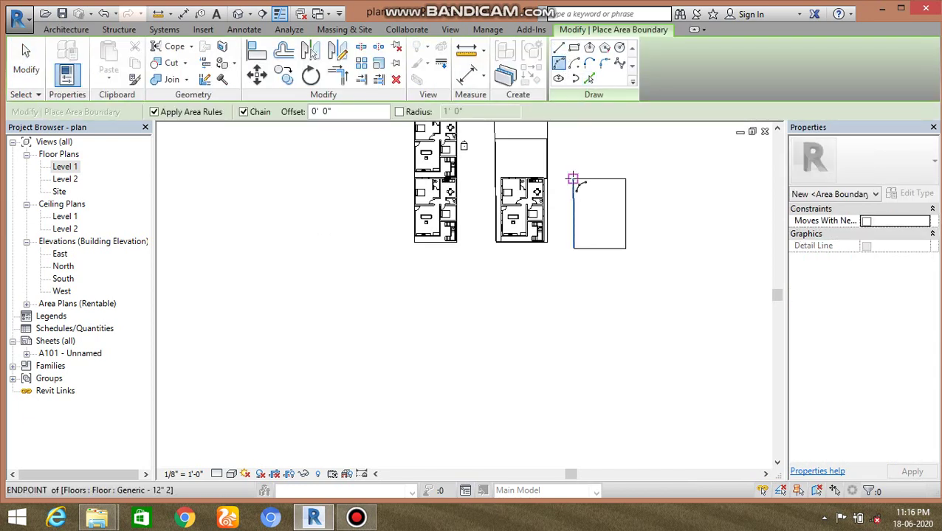
left_click(589, 64)
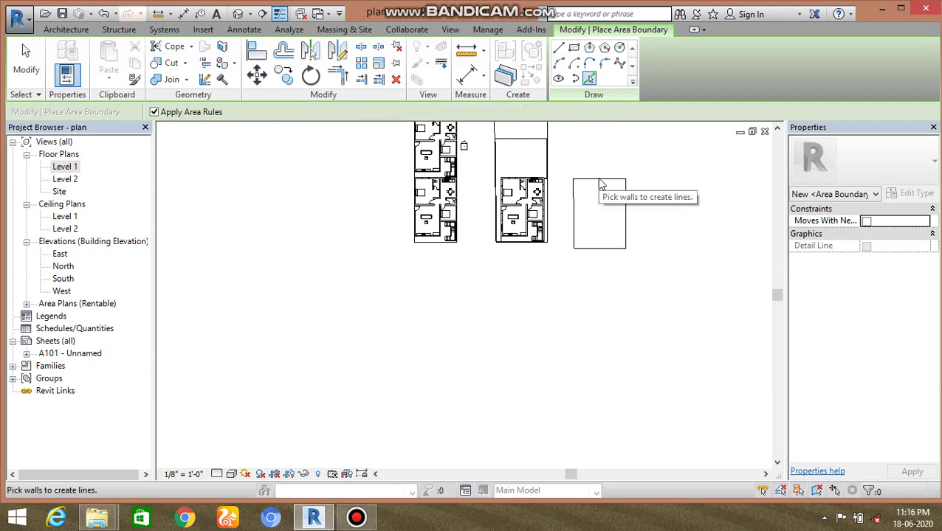
left_click(559, 47)
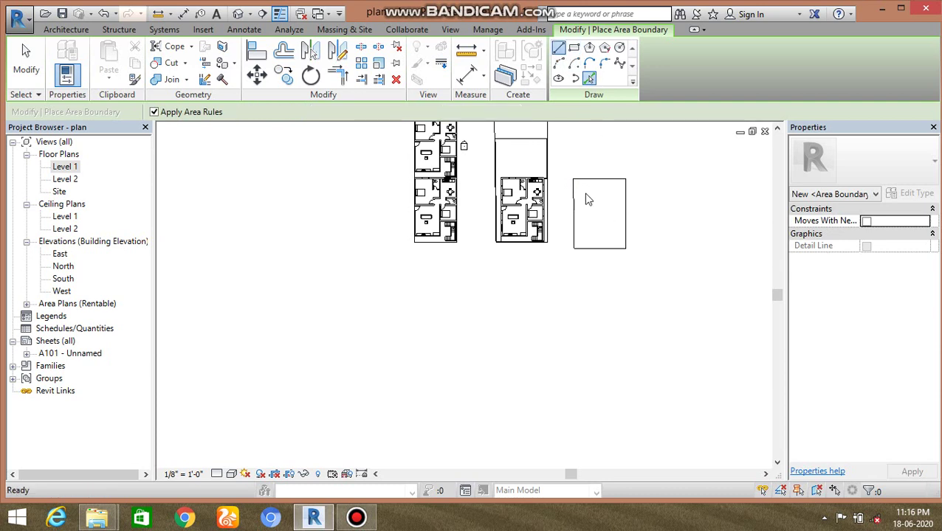
scroll(570, 176, "up", 2)
Trace the four corners of the right-hand floor to close the boundary and finish it.
left_click(576, 180)
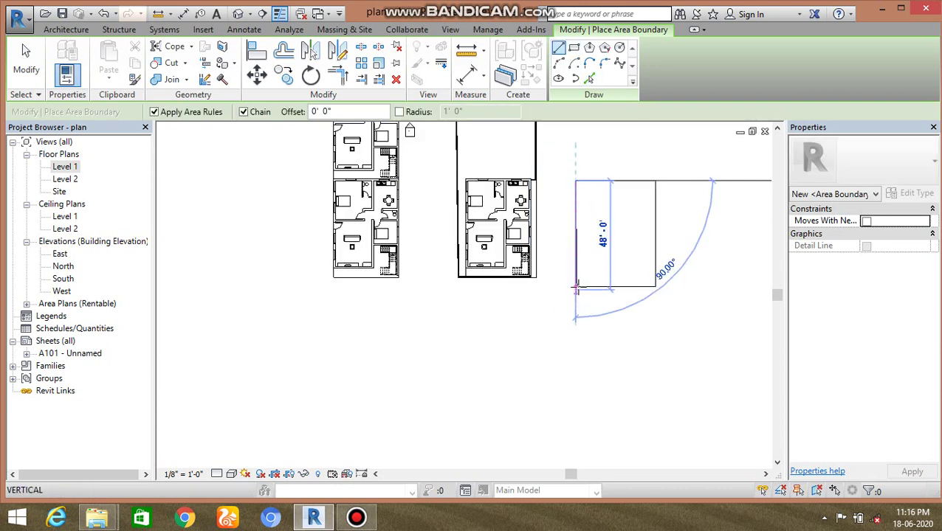
left_click(576, 287)
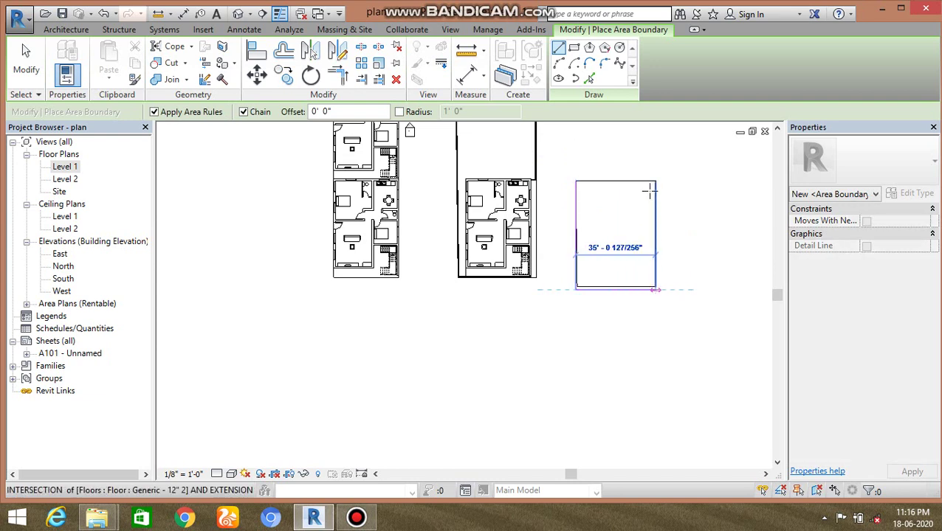
left_click(655, 287)
left_click(654, 180)
left_click(576, 180)
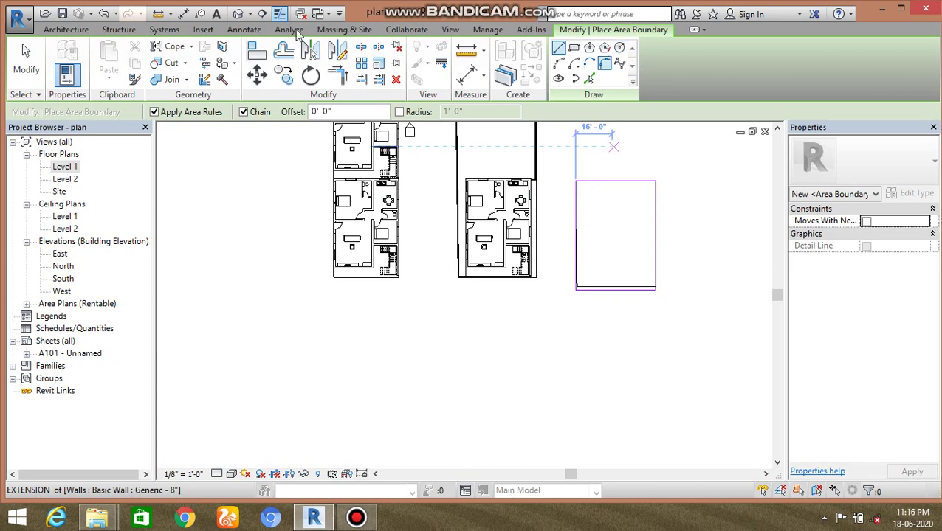
left_click(65, 30)
left_click(641, 47)
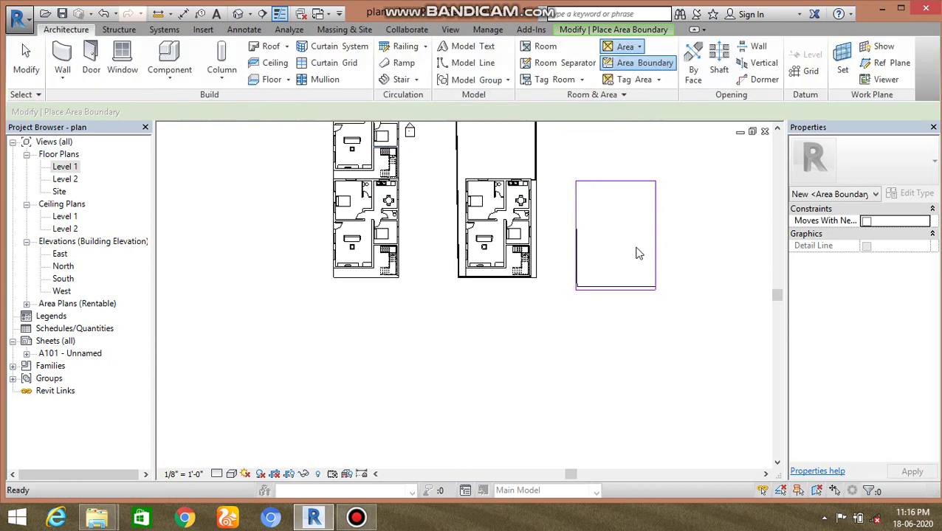
scroll(618, 235, "up", 2)
scroll(619, 236, "up", 4)
Place the 1682 SF area inside the bounded rectangle.
left_click(620, 233)
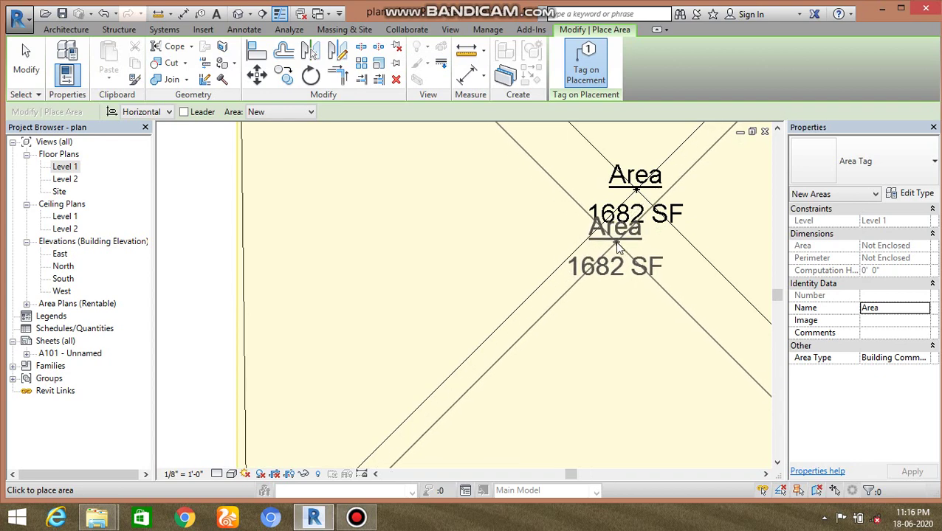
scroll(606, 237, "down", 2)
middle_click_drag(601, 233, 566, 245)
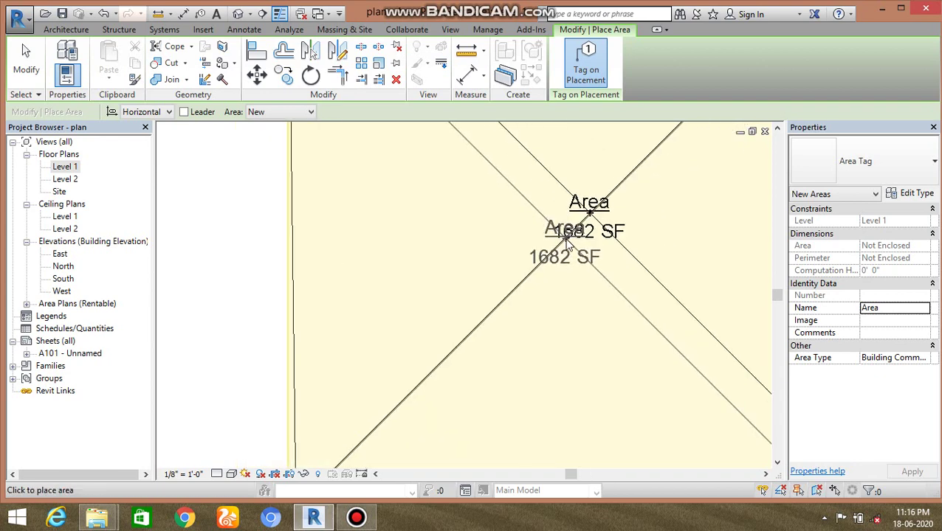
key("Escape")
key("Escape")
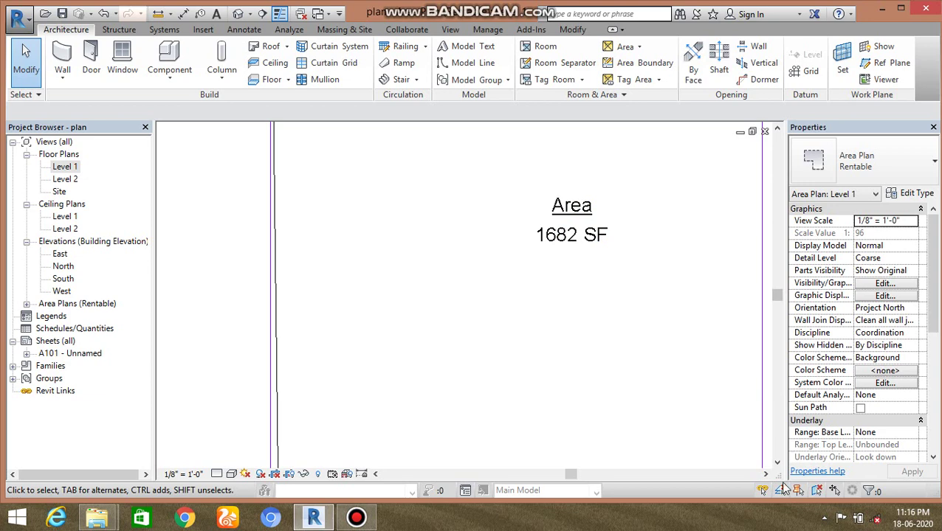
Zoom out and undo back to the Level 1 floor plan.
scroll(582, 382, "down", 3)
middle_click_drag(583, 383, 520, 357)
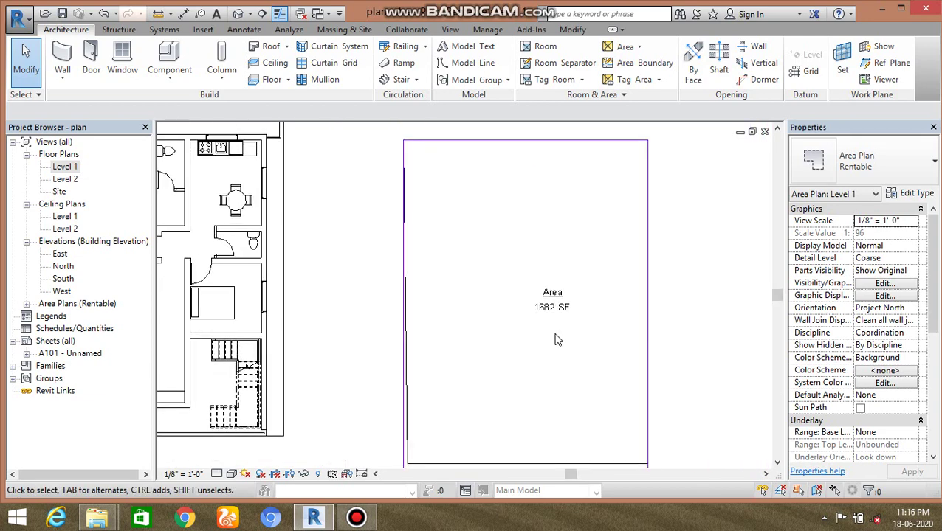
scroll(558, 339, "down", 4)
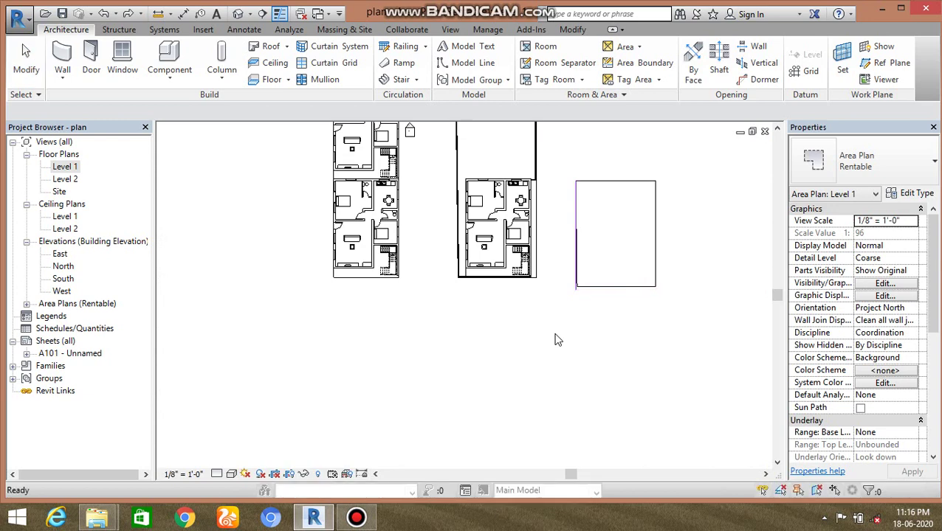
key("ctrl+z")
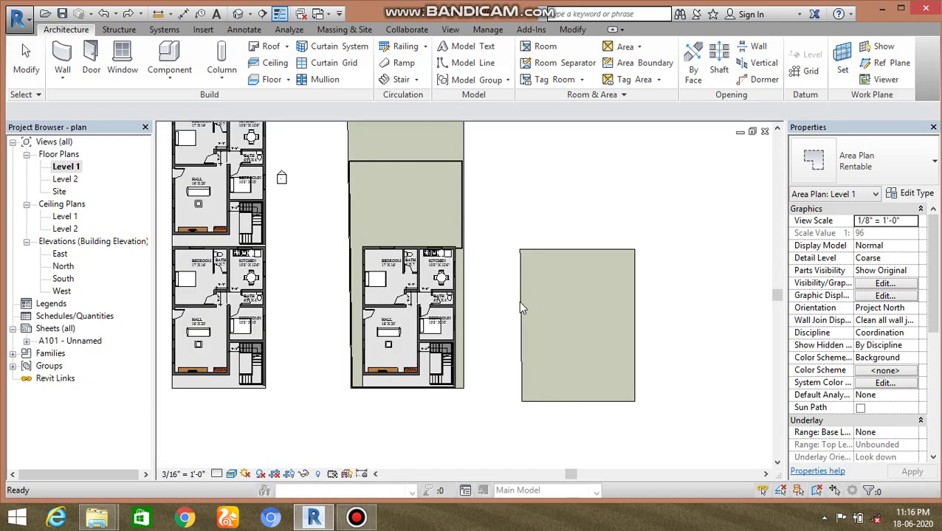
Add a Gross Building type area plan for Level 1, answering No to automatic boundaries.
left_click(628, 46)
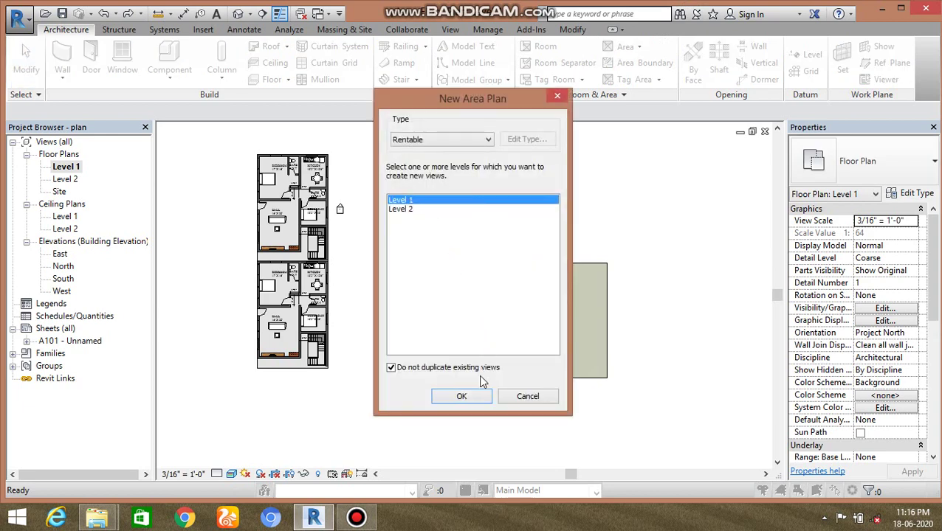
left_click(434, 141)
left_click(437, 150)
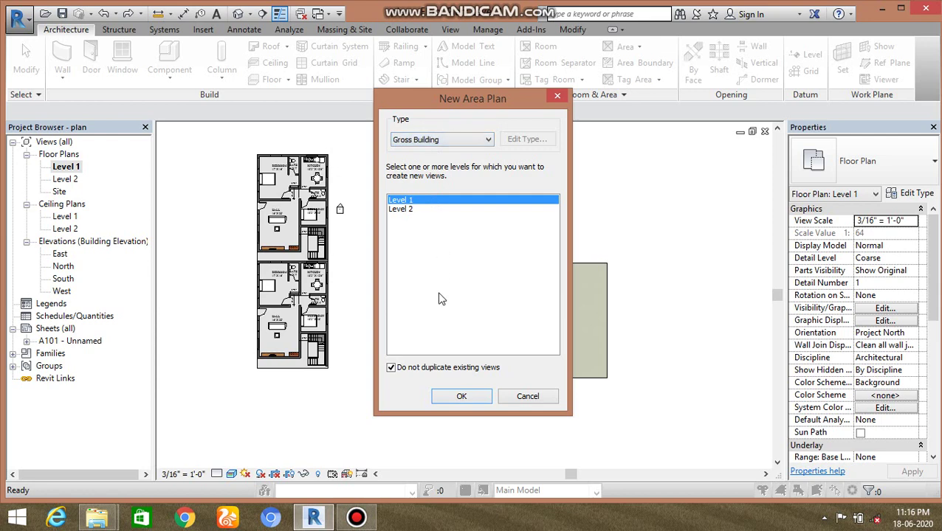
left_click(460, 397)
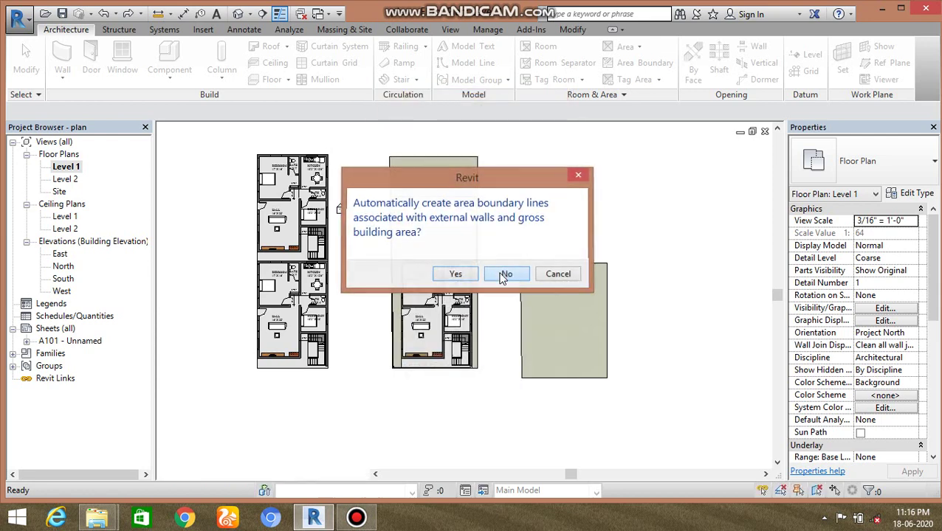
left_click(504, 275)
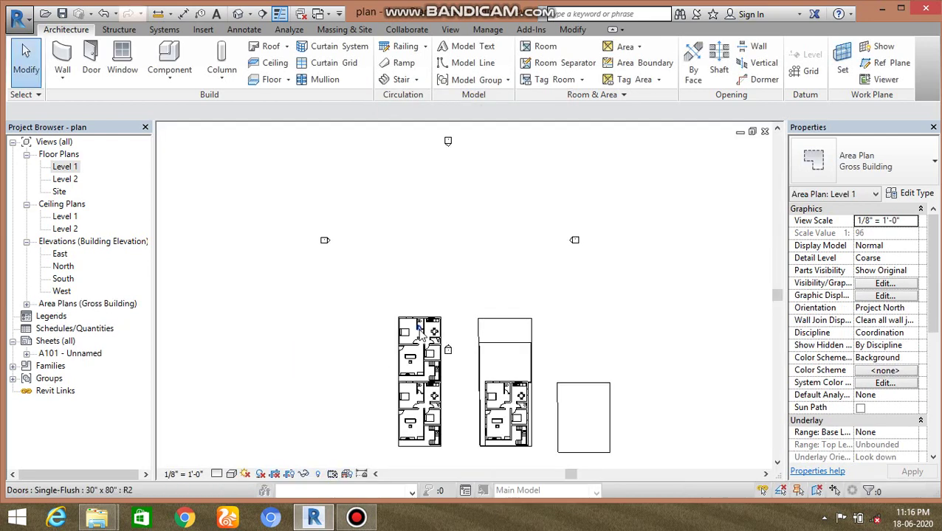
scroll(447, 310, "up", 2)
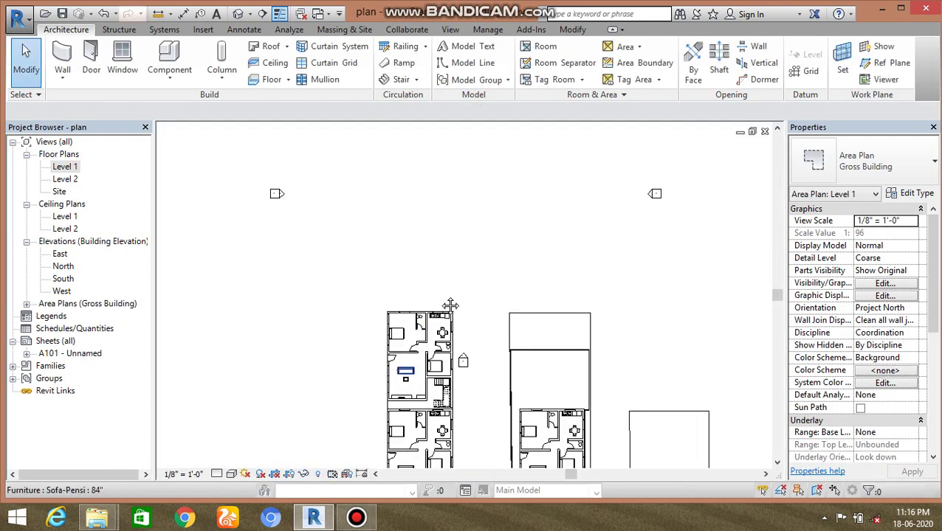
Draw a Rectangle boundary from the middle building's top-left to bottom-right corner.
left_click(639, 65)
left_click(574, 47)
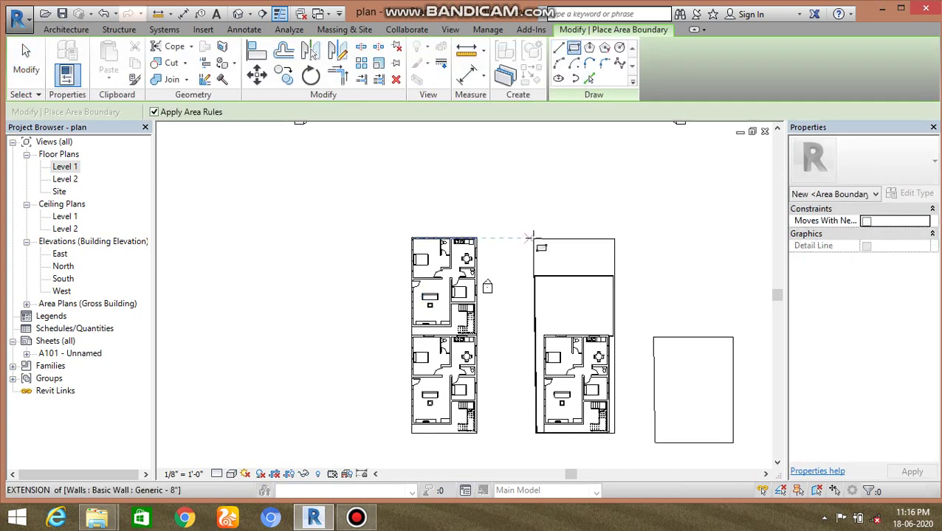
left_click(532, 238)
left_click(614, 433)
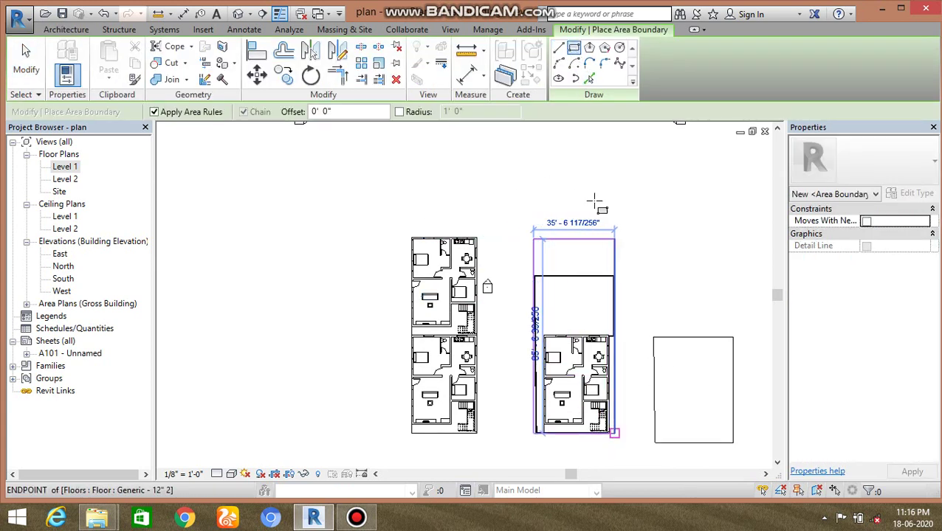
scroll(530, 430, "up", 4)
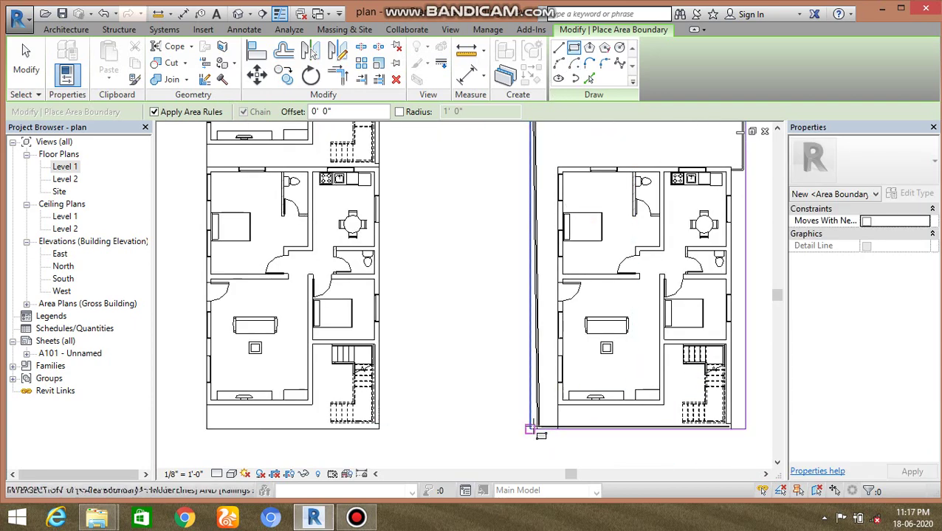
scroll(517, 310, "down", 4)
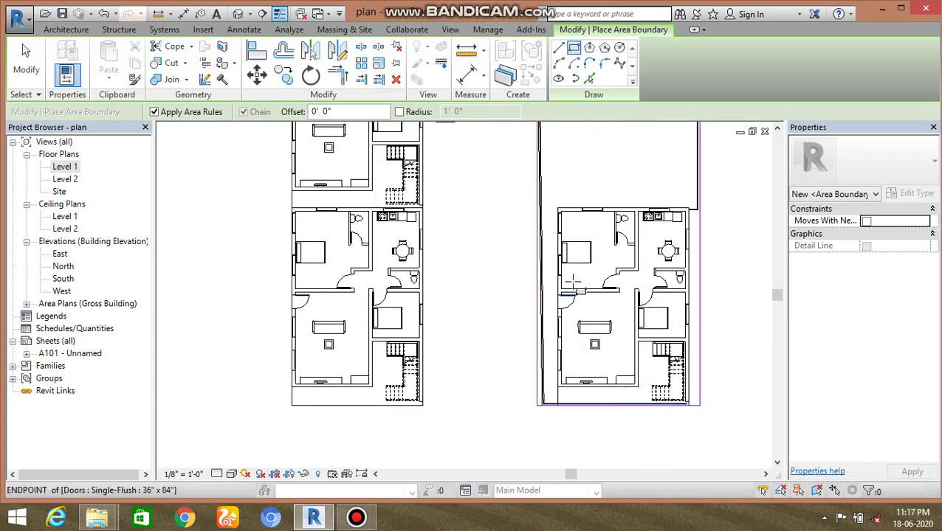
left_click(65, 29)
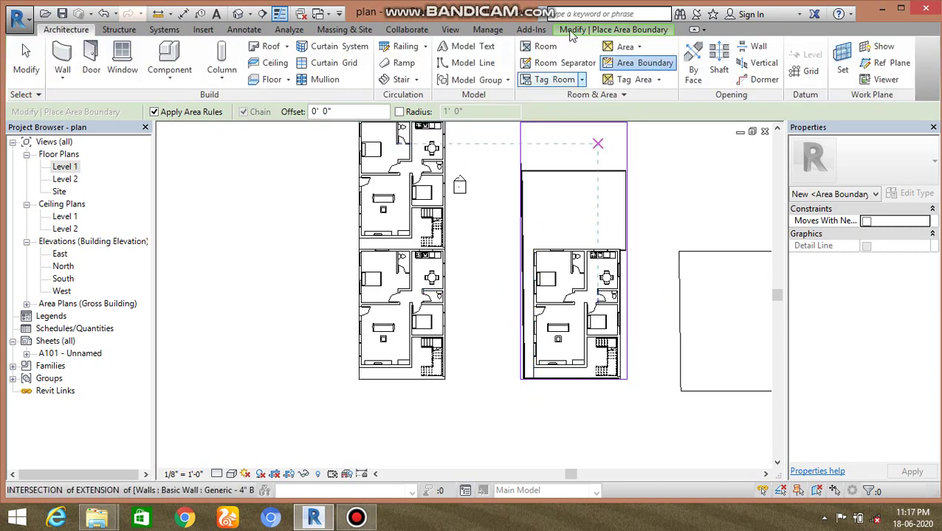
Place an area inside the middle building's boundary, tagged 3039 SF.
left_click(639, 47)
left_click(629, 94)
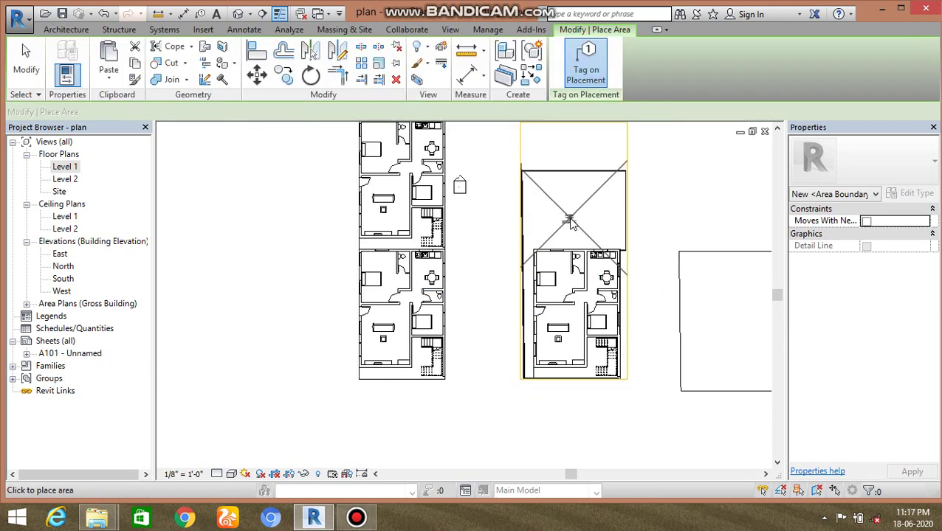
left_click(570, 223)
scroll(564, 214, "up", 5)
key("Escape")
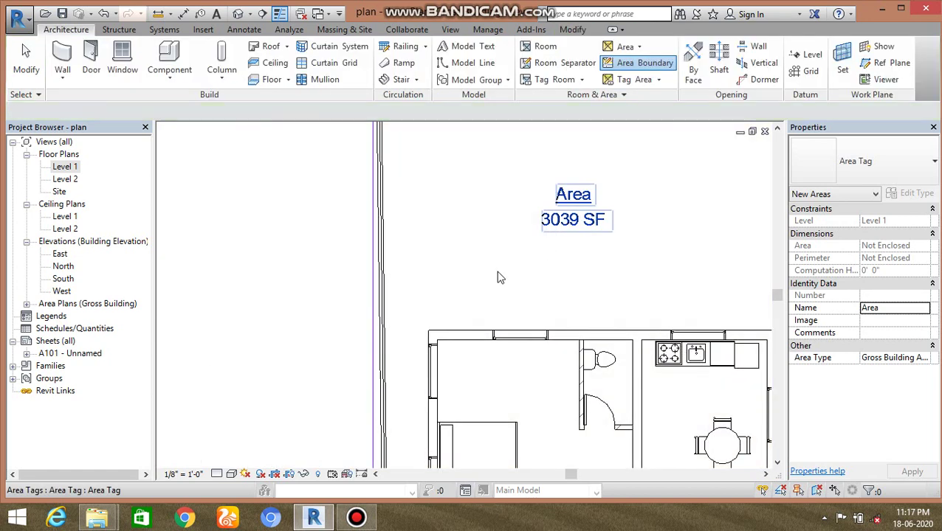
key("Escape")
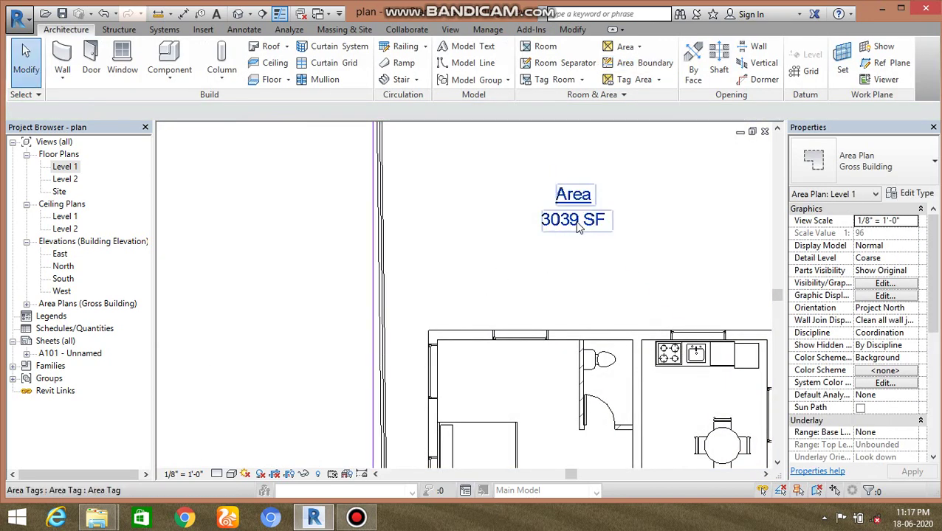
scroll(561, 229, "down", 3)
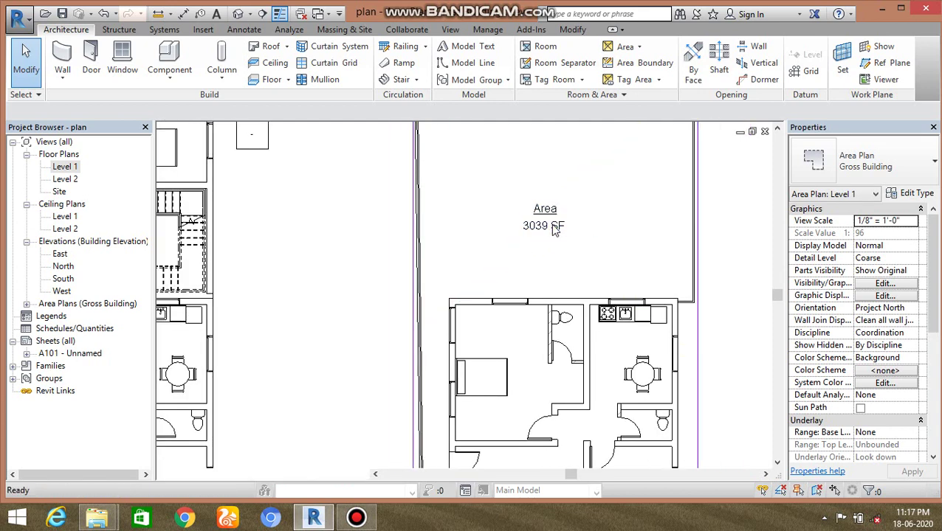
scroll(561, 244, "down", 5)
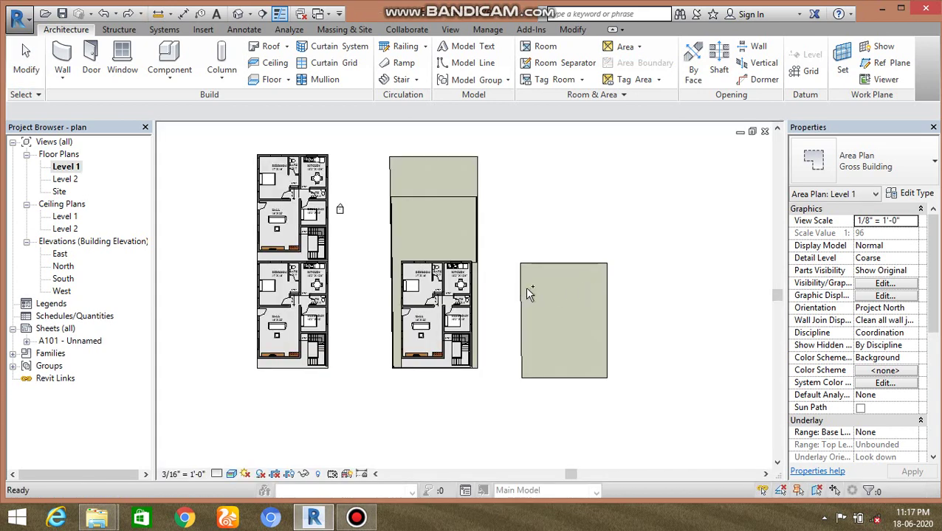
Switch back to the Floor Plan: Level 1 view.
key("ctrl+Tab")
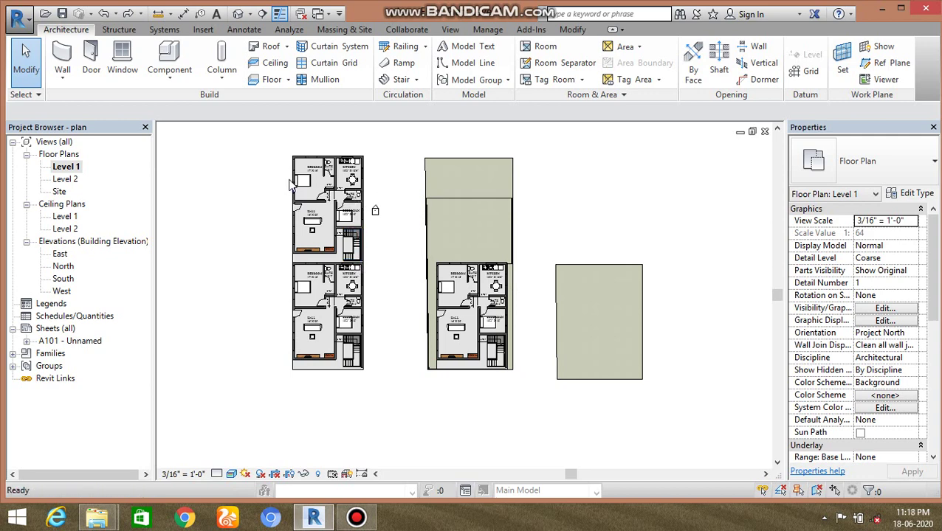
Open Project Units with the UN shortcut and bring up the Area format settings.
key("u")
key("n")
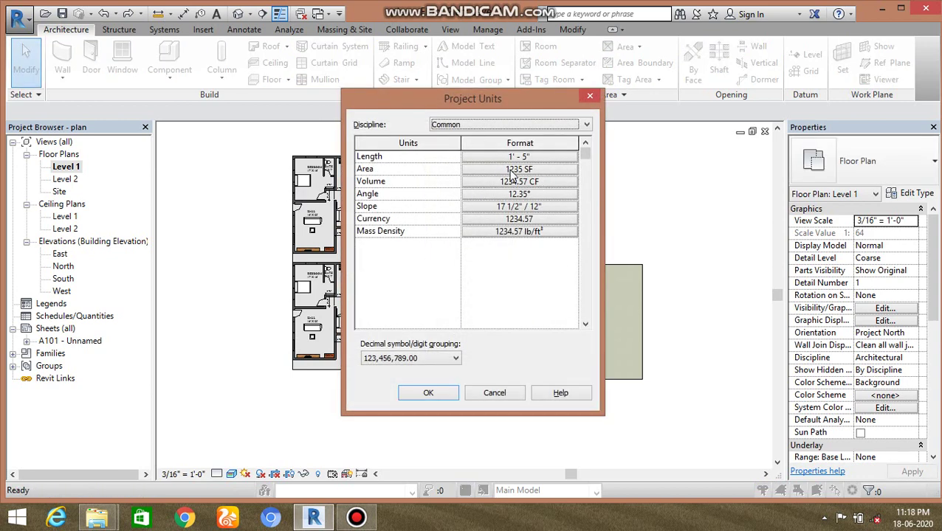
left_click(510, 172)
left_click(578, 142)
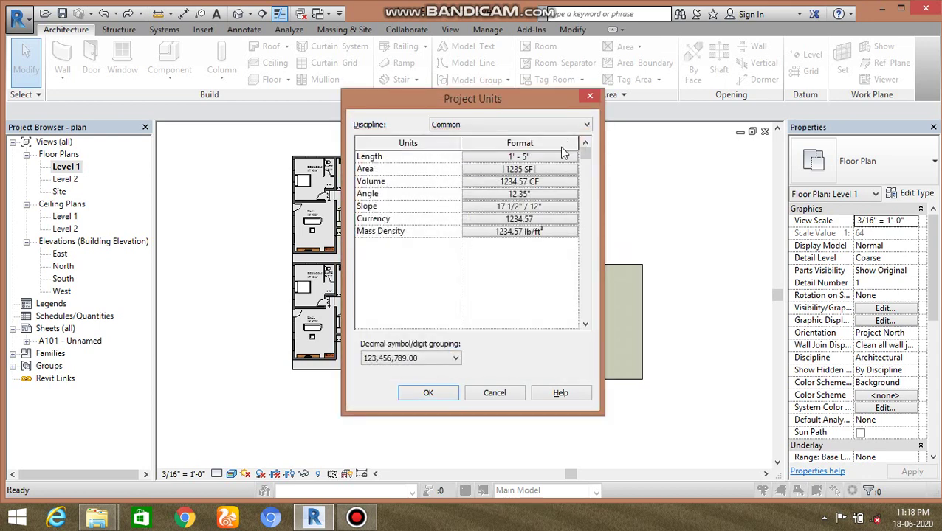
left_click(497, 169)
Keep Area rounding at 0 decimal places with the SF symbol, and confirm both dialogs.
left_click(436, 216)
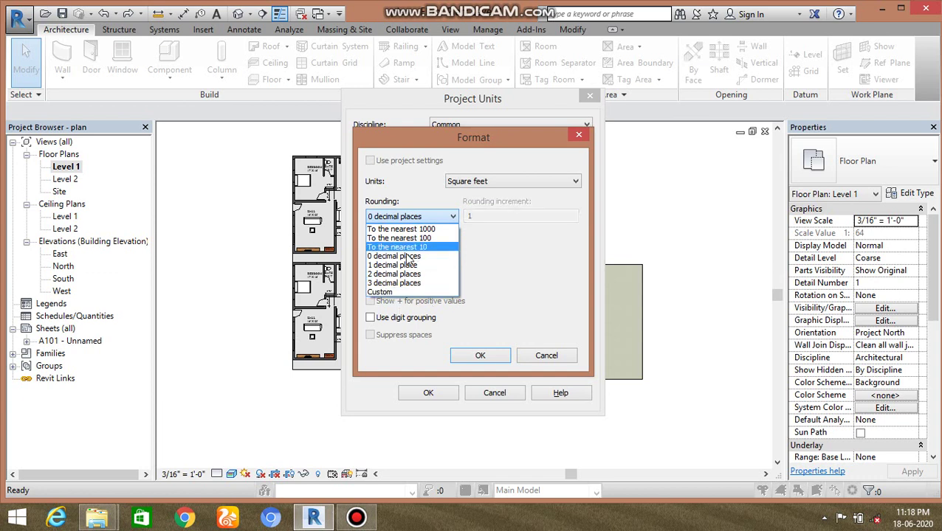
left_click(433, 220)
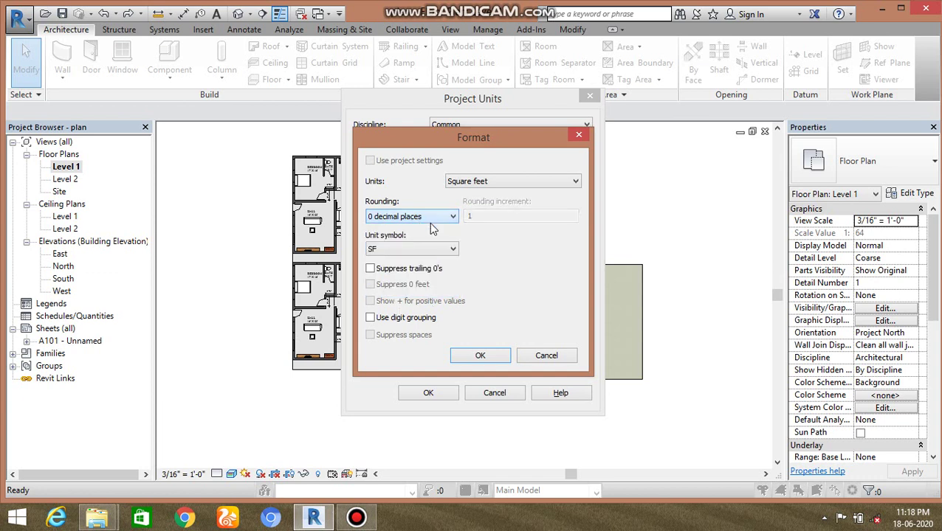
left_click(427, 220)
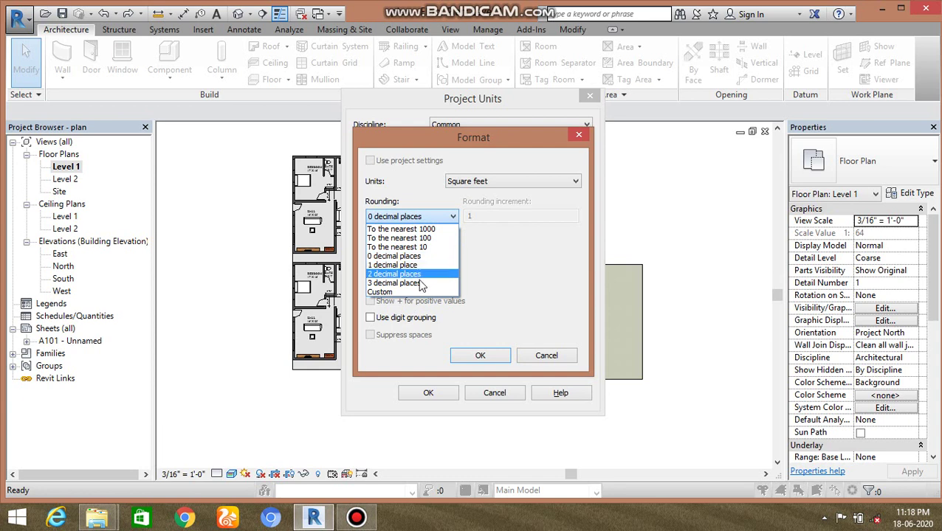
left_click(431, 217)
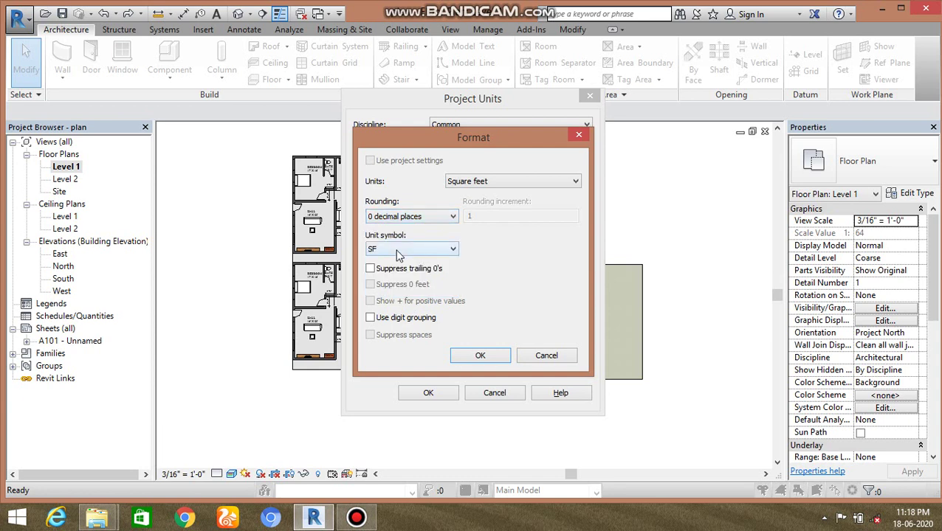
left_click(397, 251)
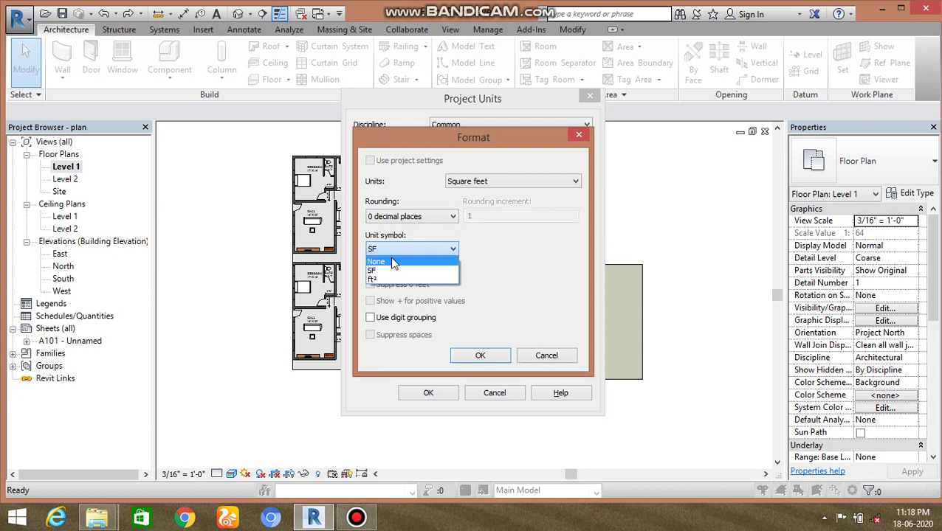
left_click(424, 213)
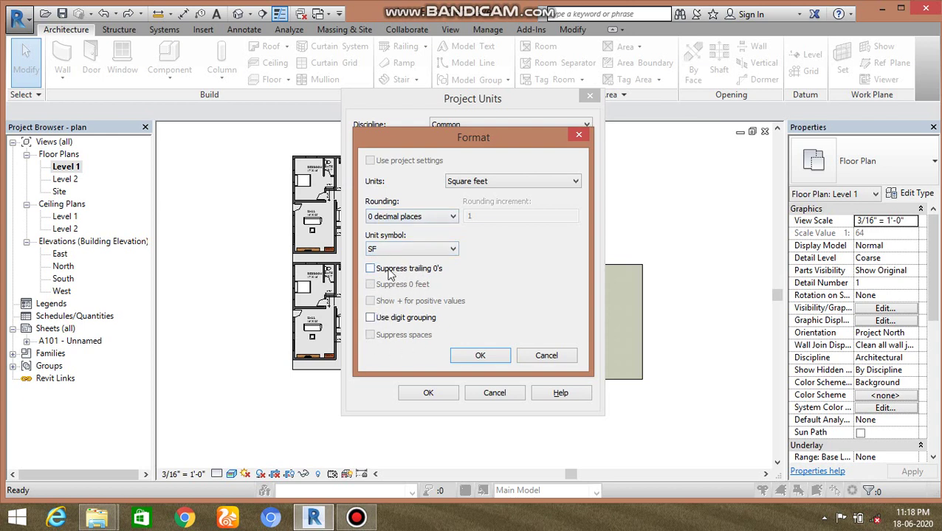
left_click(476, 358)
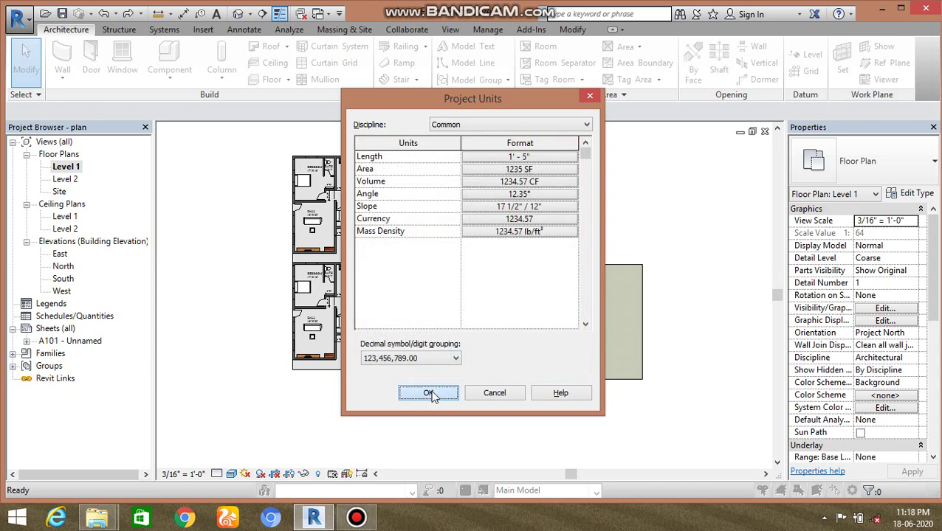
left_click(436, 393)
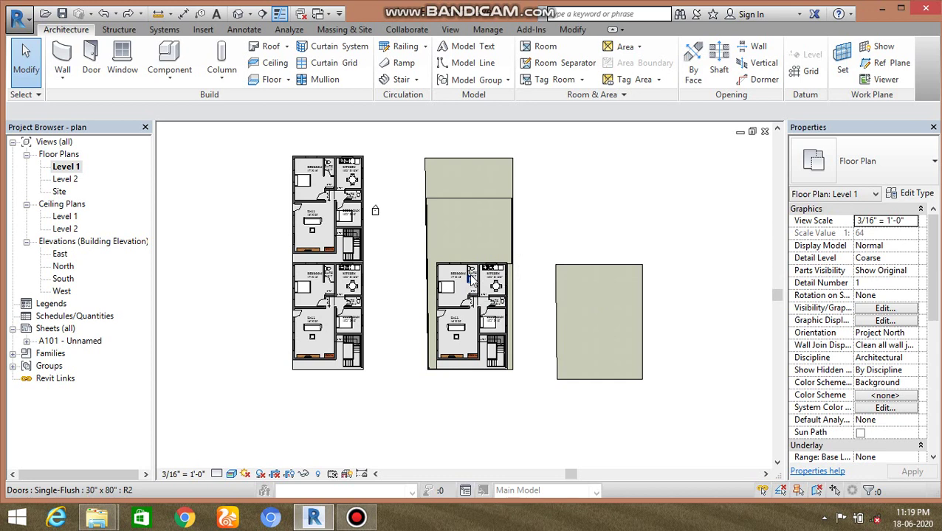
Open the Area drop-down in the Architecture tab's Room & Area panel.
left_click(627, 48)
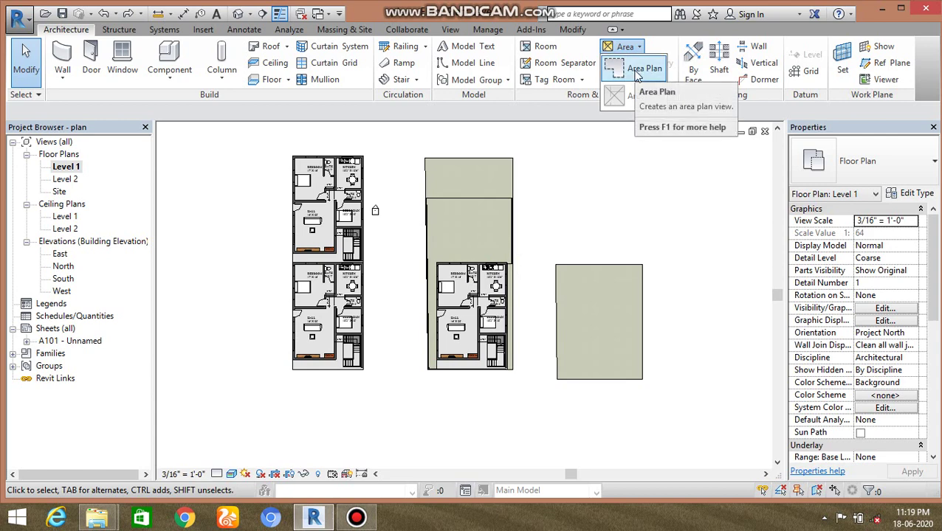
Create a Rentable area plan for Level 1 without automatic boundary lines, then undo it.
left_click(639, 70)
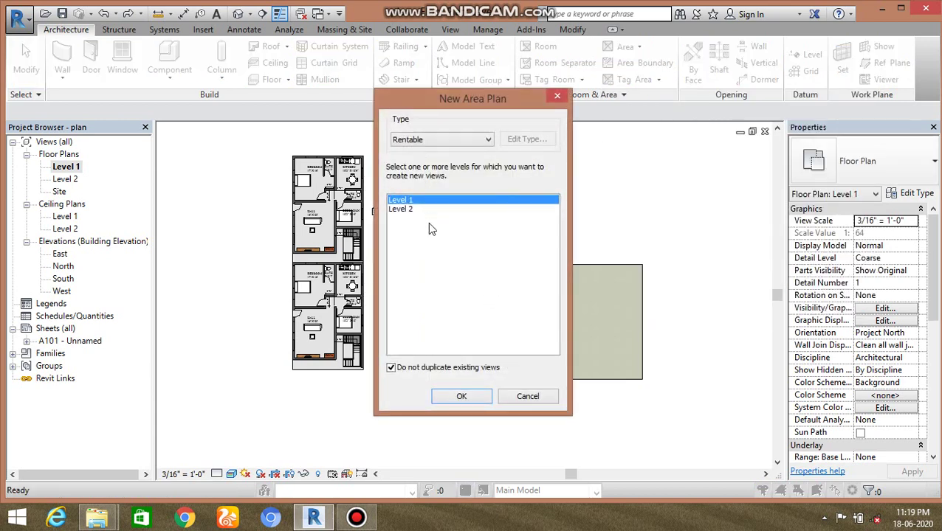
left_click(459, 397)
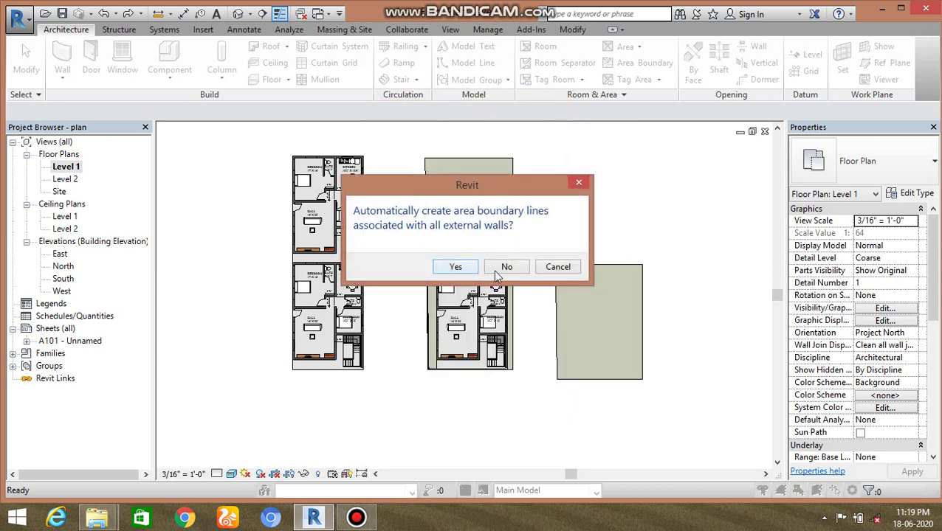
left_click(504, 267)
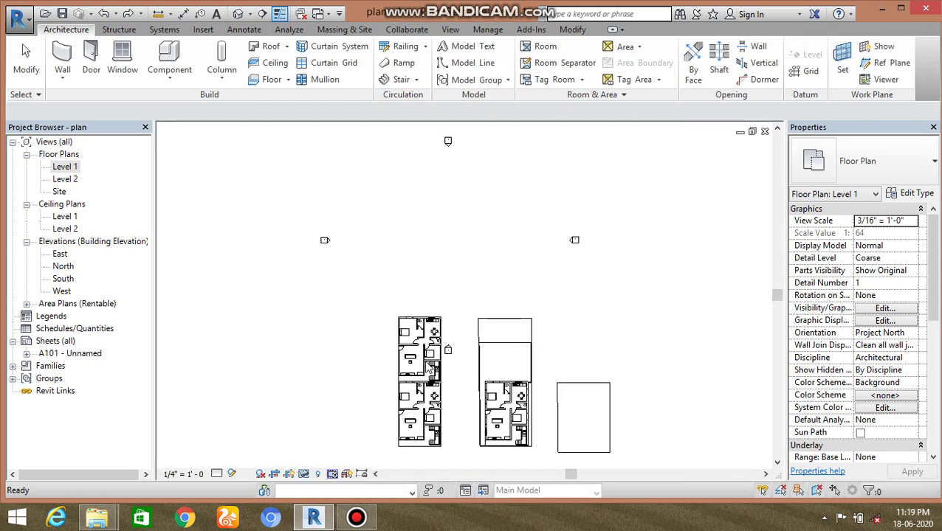
left_click(627, 46)
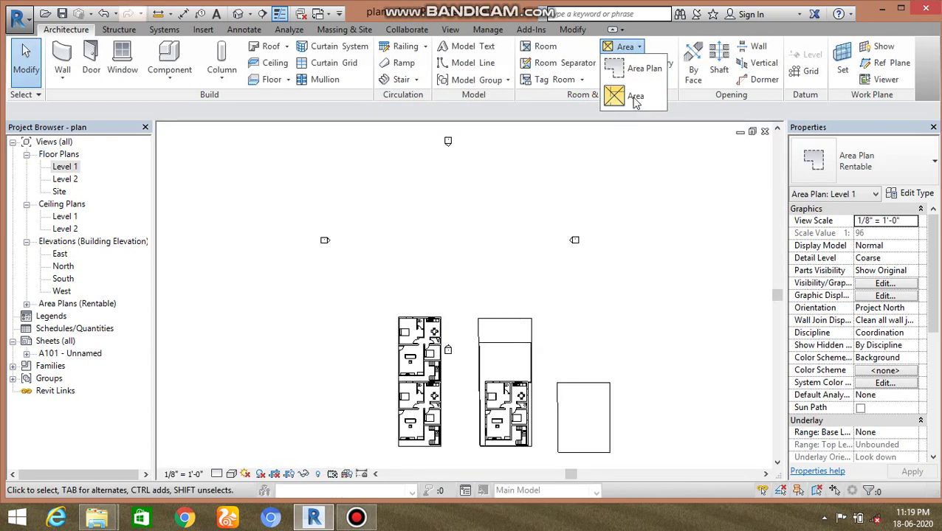
left_click(506, 279)
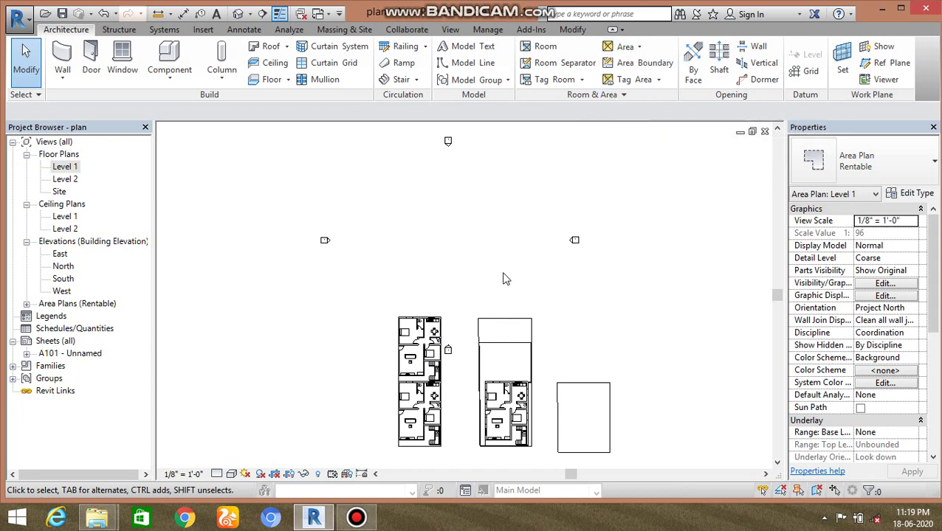
key("ctrl+z")
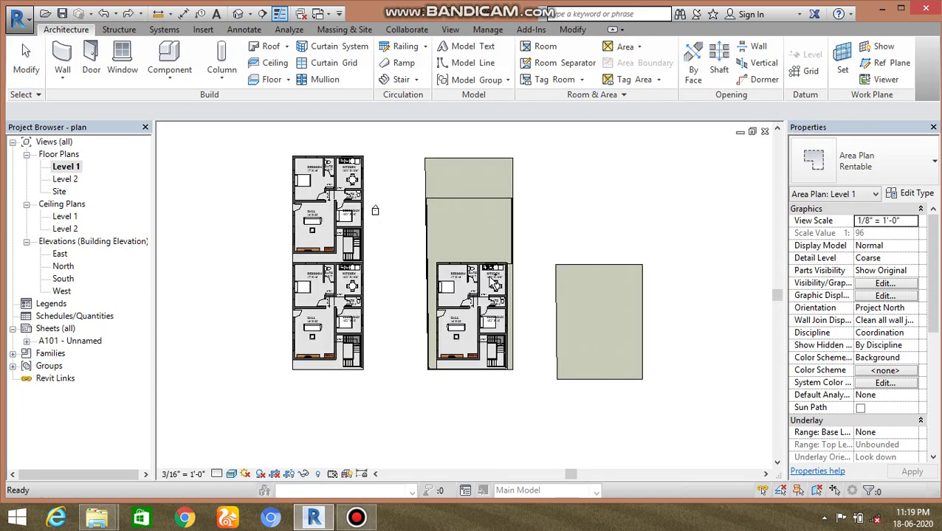
Create the Rentable area plan for Level 1 again, declining automatic boundary lines from external walls.
left_click(626, 47)
left_click(636, 68)
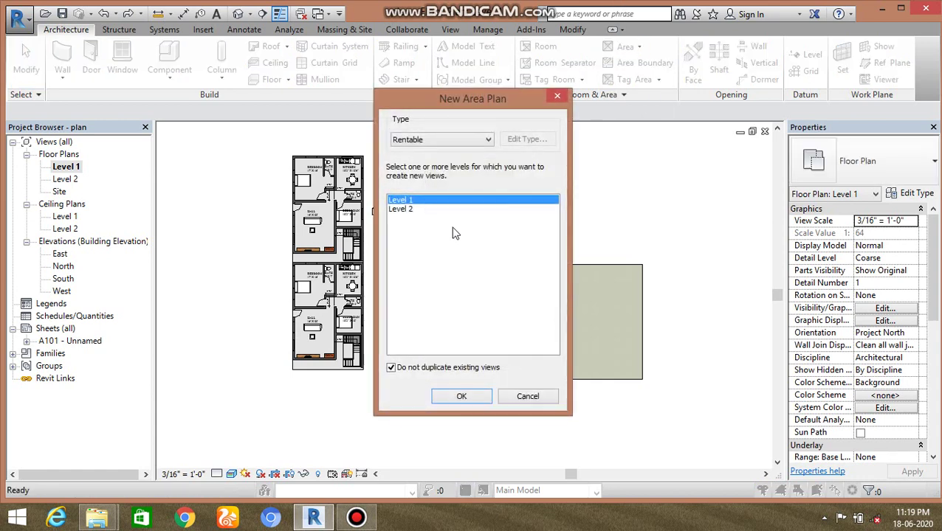
left_click(461, 396)
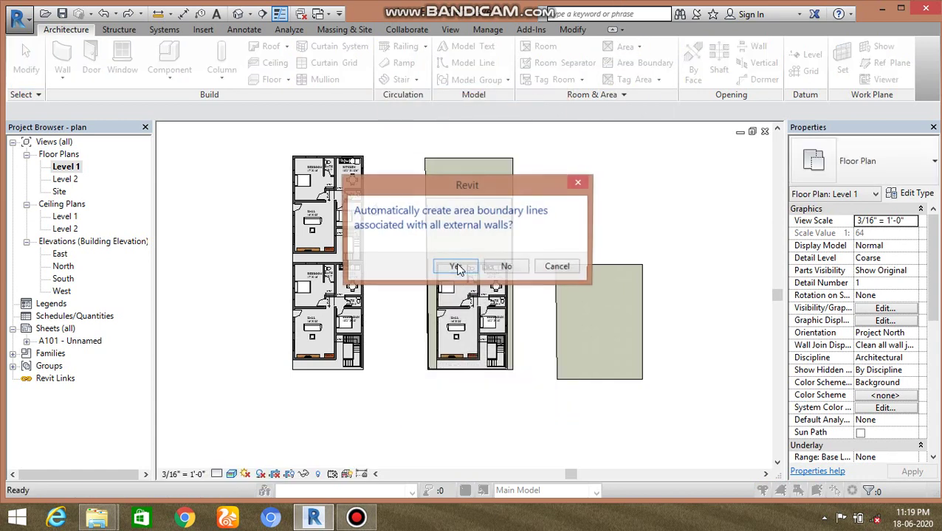
left_click(502, 268)
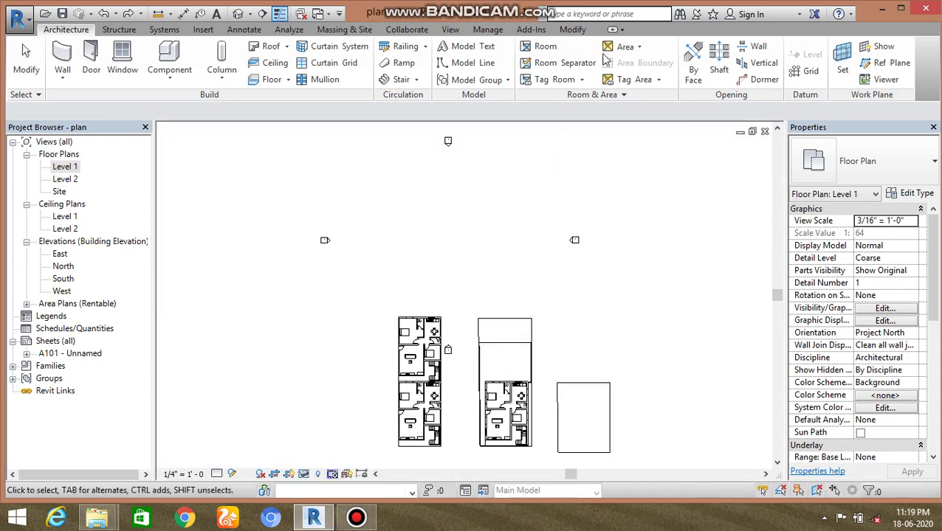
Draw a rectangular area boundary around the right-hand floor.
left_click(632, 65)
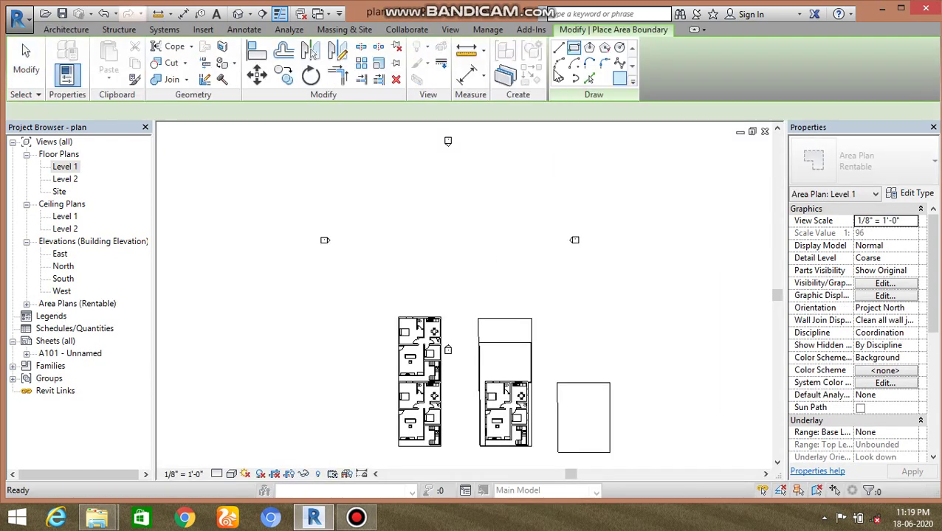
middle_click_drag(519, 323, 492, 250)
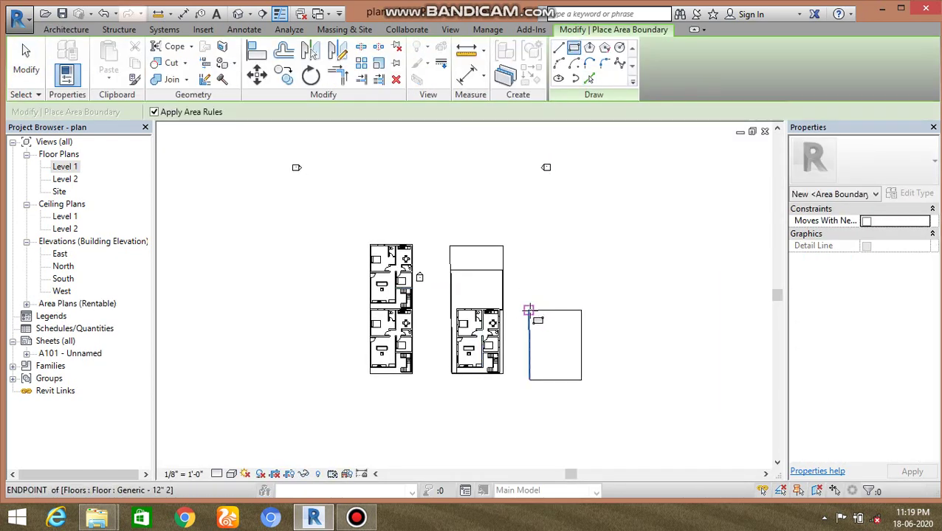
left_click(529, 310)
left_click(583, 380)
key("Escape")
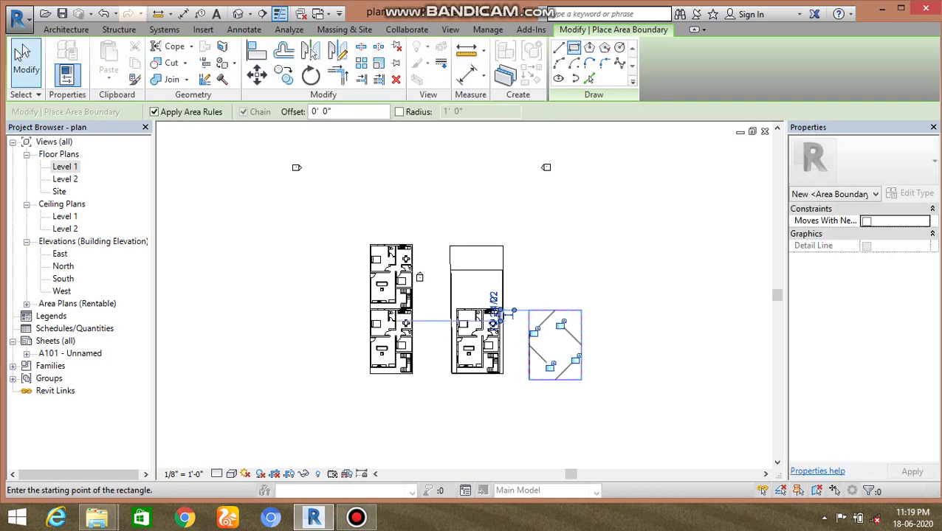
key("Escape")
Place an area inside the new boundary, tagged Area 1630 SF.
left_click(638, 49)
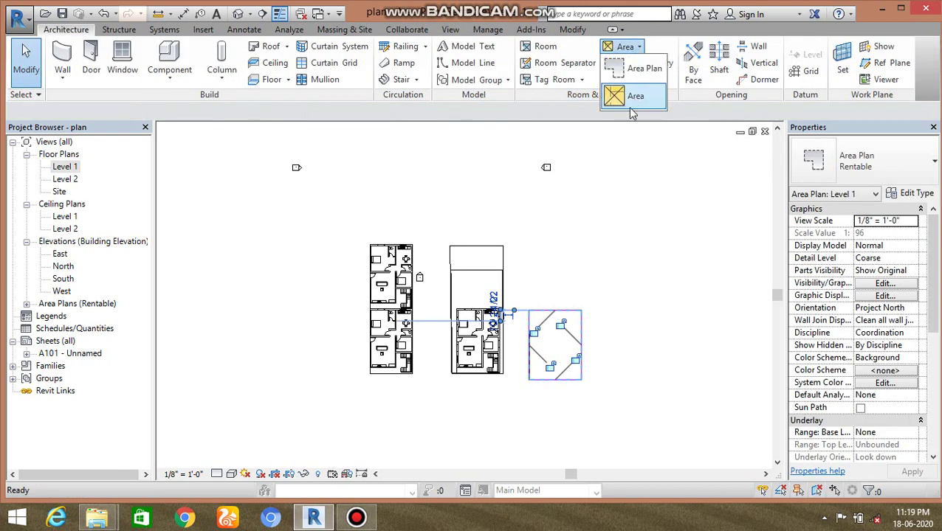
left_click(633, 103)
left_click(561, 352)
scroll(569, 332, "up", 5)
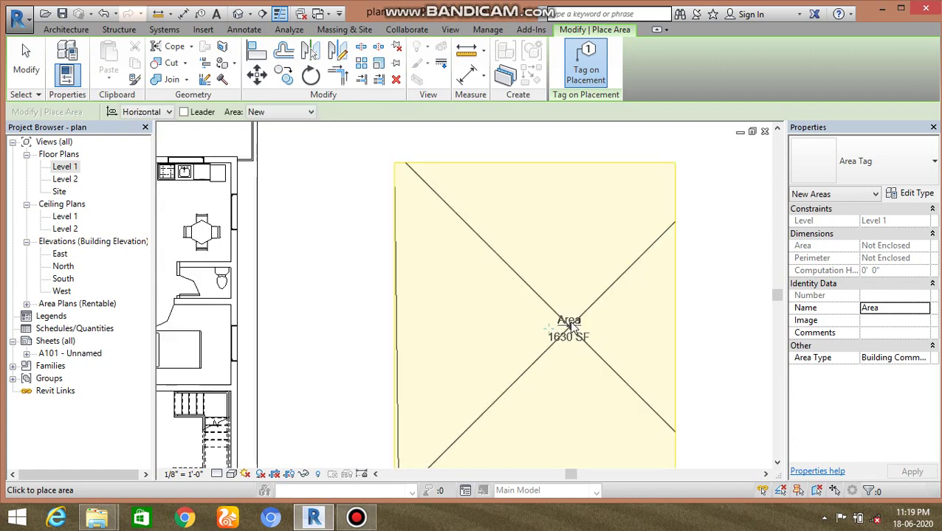
key("Escape")
scroll(561, 313, "down", 6)
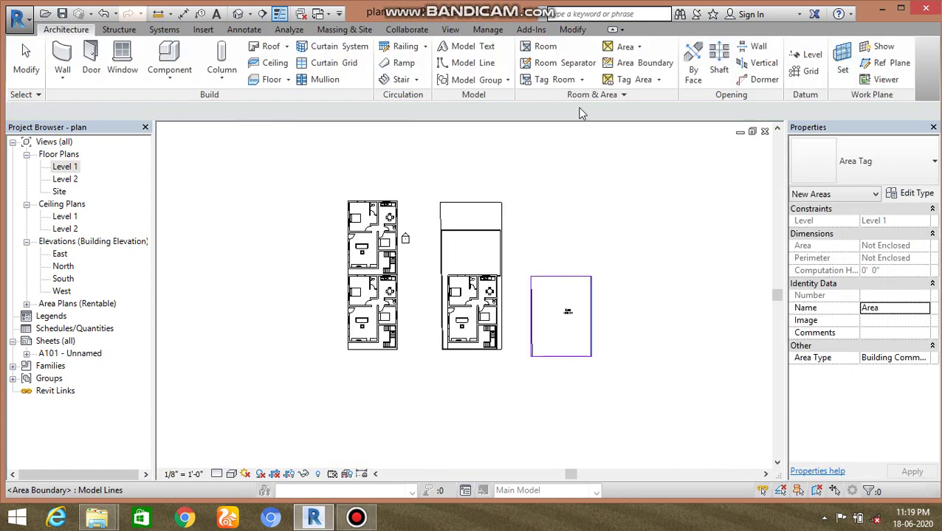
key("Escape")
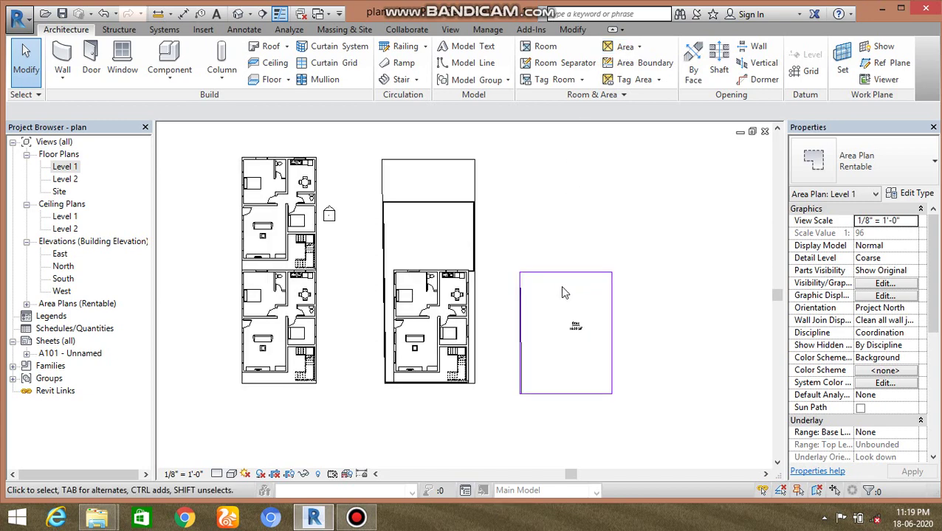
scroll(568, 318, "up", 2)
scroll(549, 221, "right", 2, "shift")
scroll(334, 251, "left", 1, "shift")
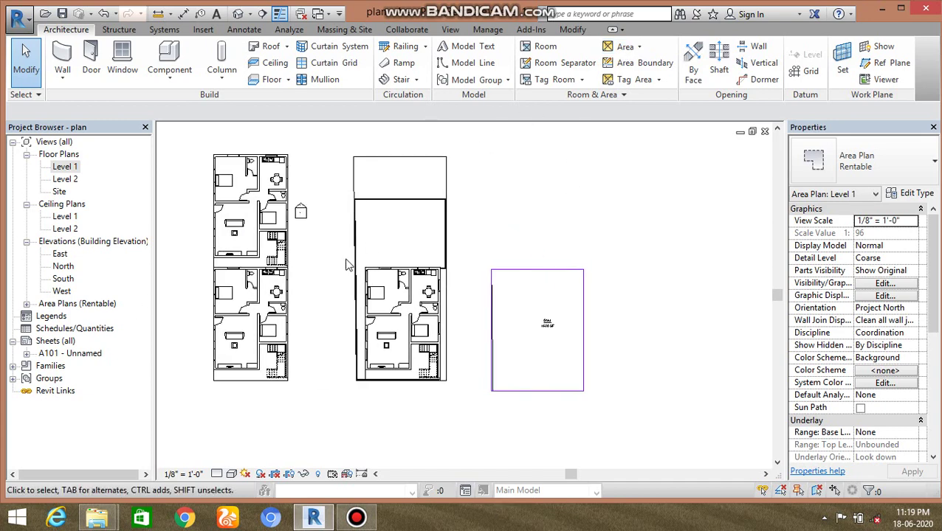
Begin another new area plan, then cancel the dialog without creating it.
left_click(625, 47)
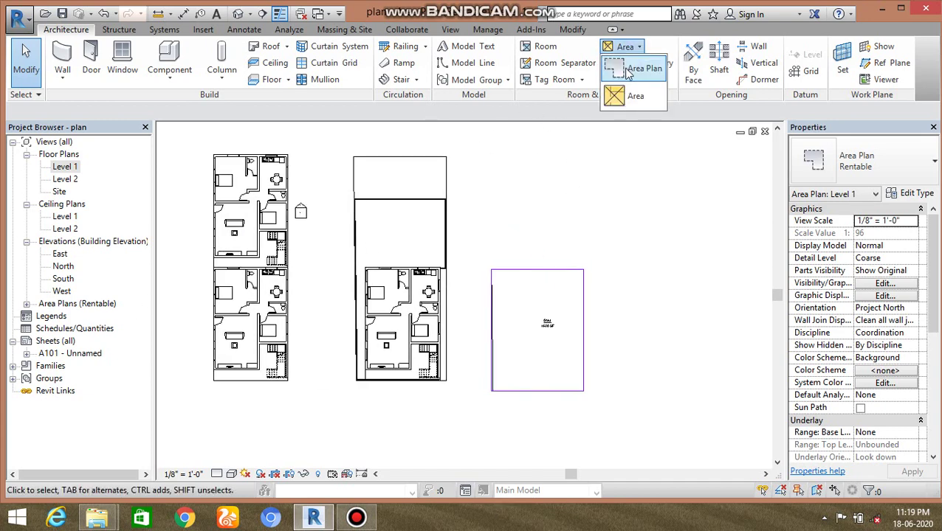
left_click(635, 69)
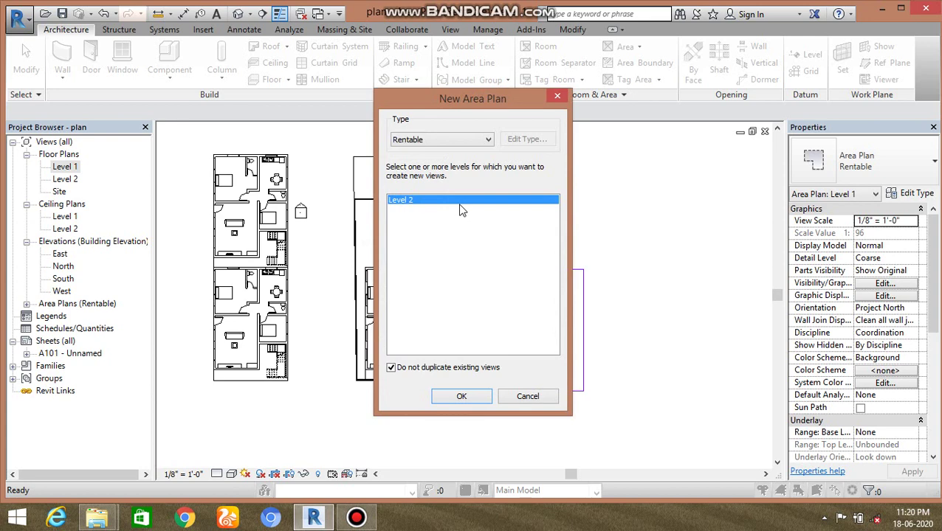
left_click(539, 392)
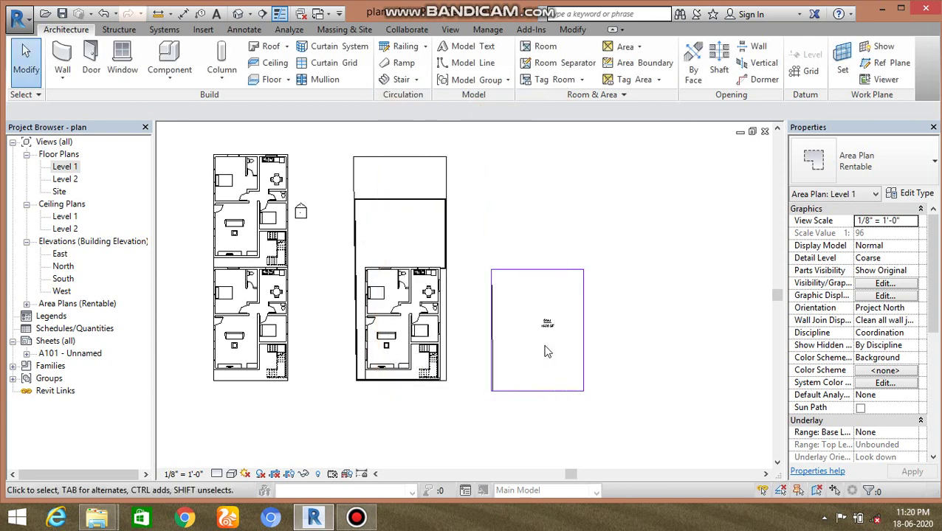
Open the right-hand floor's boundary sketch, cancel it discarding edits, and deselect the slab.
double_click(544, 351)
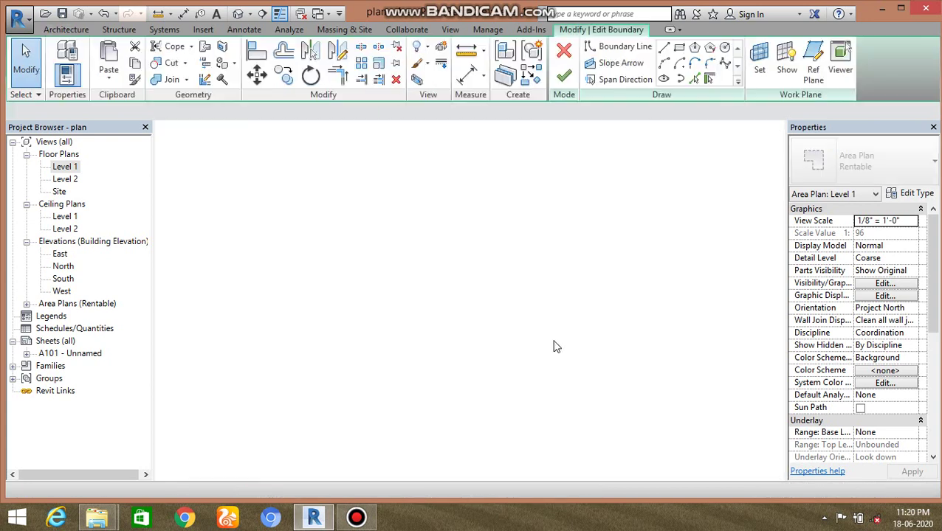
scroll(529, 348, "down", 2)
left_click(564, 49)
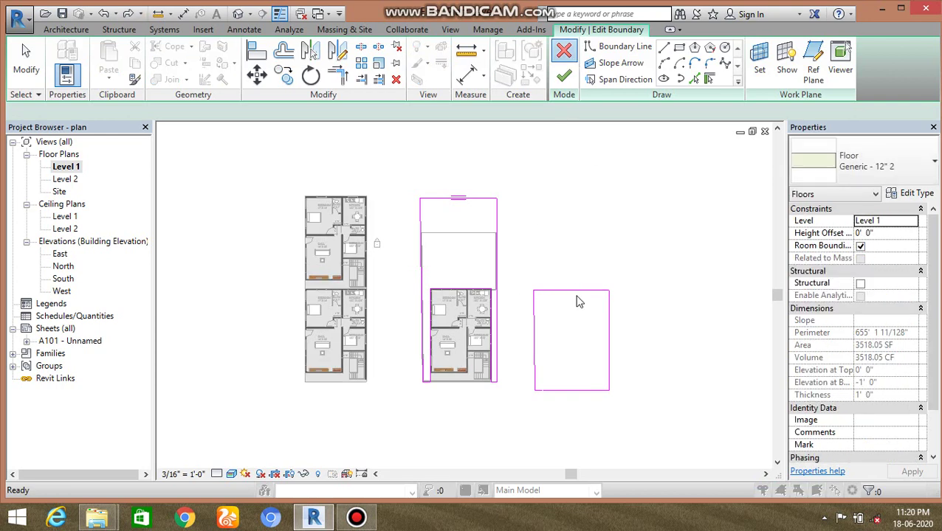
key("Escape")
left_click(564, 50)
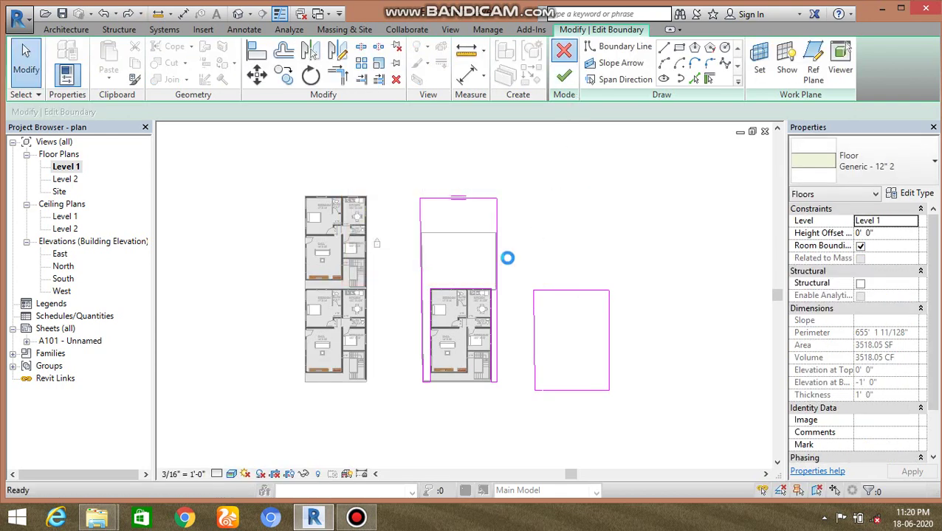
left_click(506, 270)
scroll(554, 266, "up", 2)
left_click(561, 261)
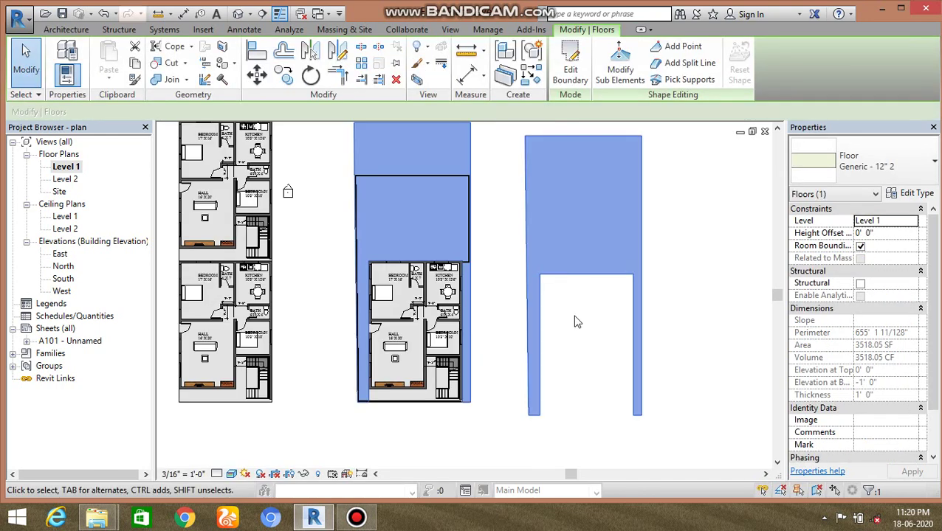
scroll(568, 298, "down", 2)
left_click(643, 267)
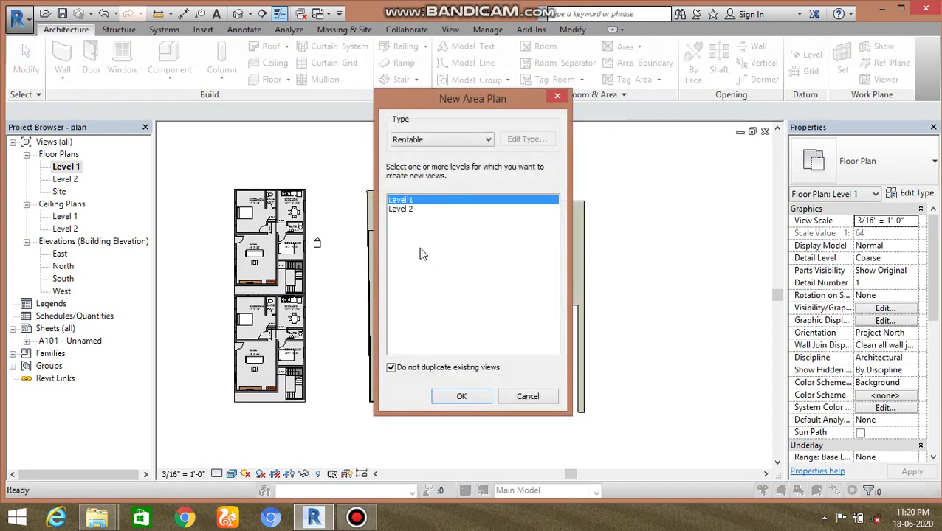
Cancel the New Area Plan dialog so no area plan view is created.
left_click(527, 397)
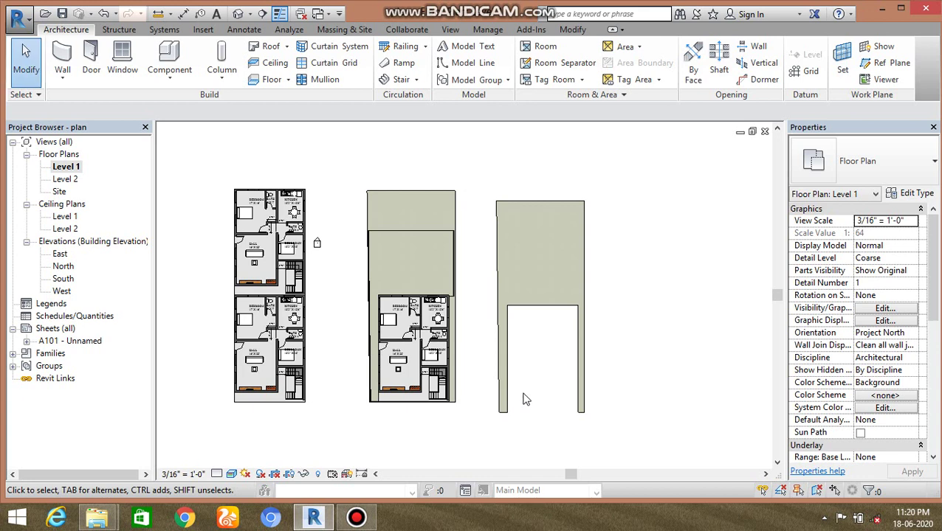